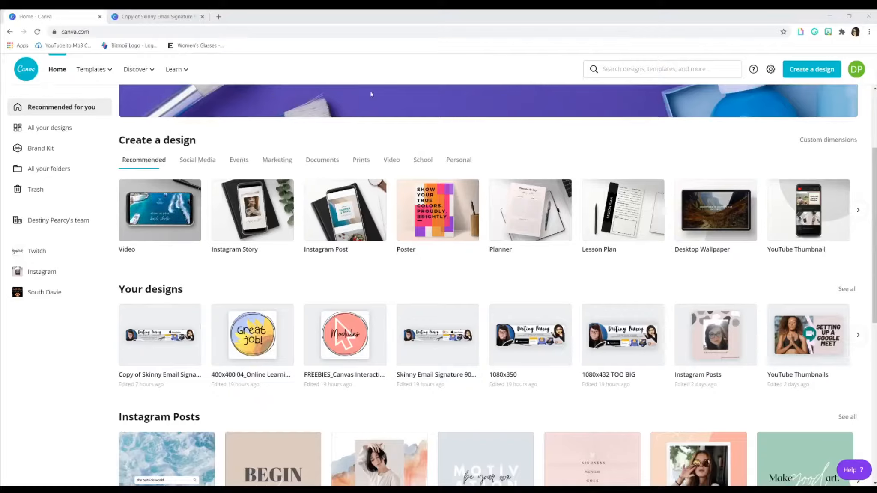
- Create a new blank design with custom dimensions of 900 × 150 px
left_click(811, 70)
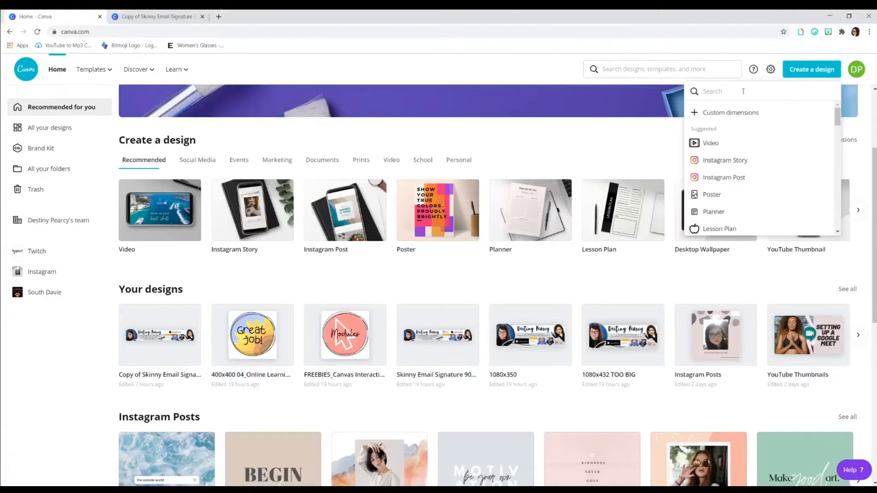
left_click(718, 113)
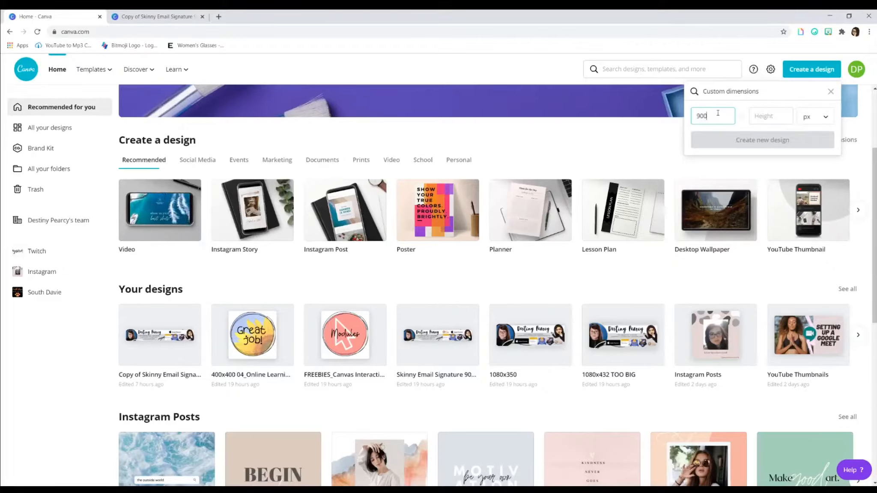
type("150")
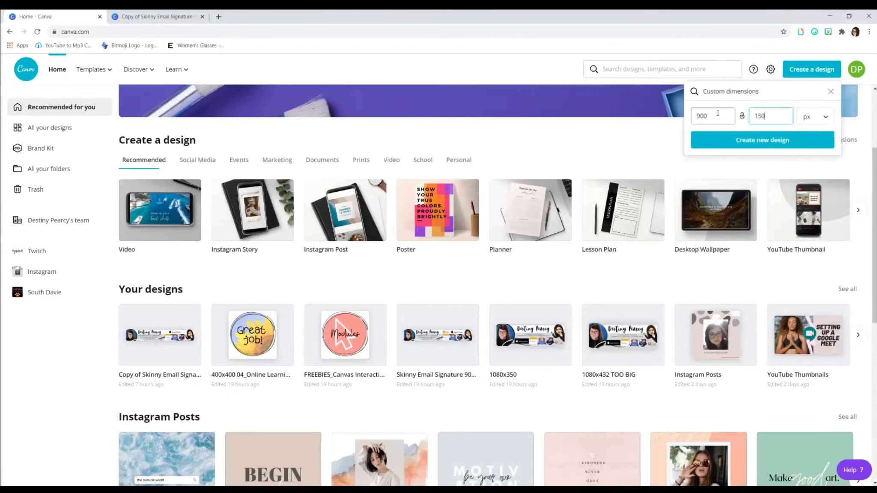
left_click(728, 142)
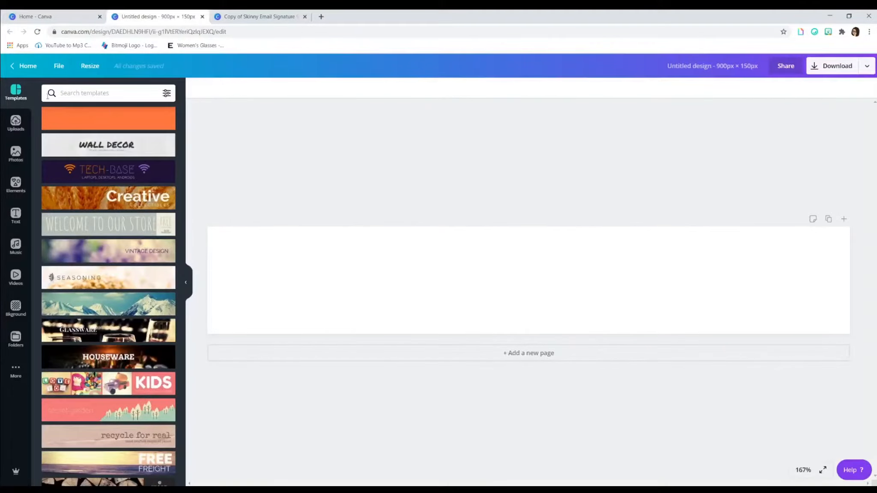
- Search the elements for "rectangle" and add the plain solid square shape to the banner
left_click(16, 184)
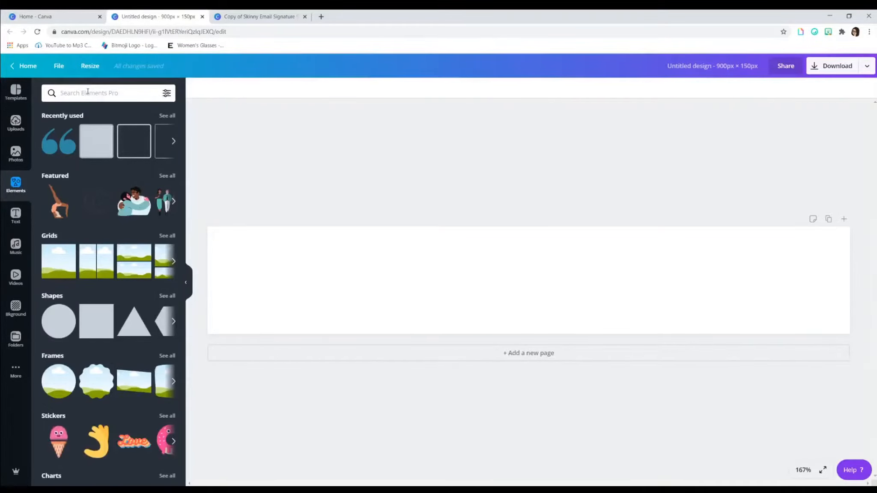
left_click(88, 92)
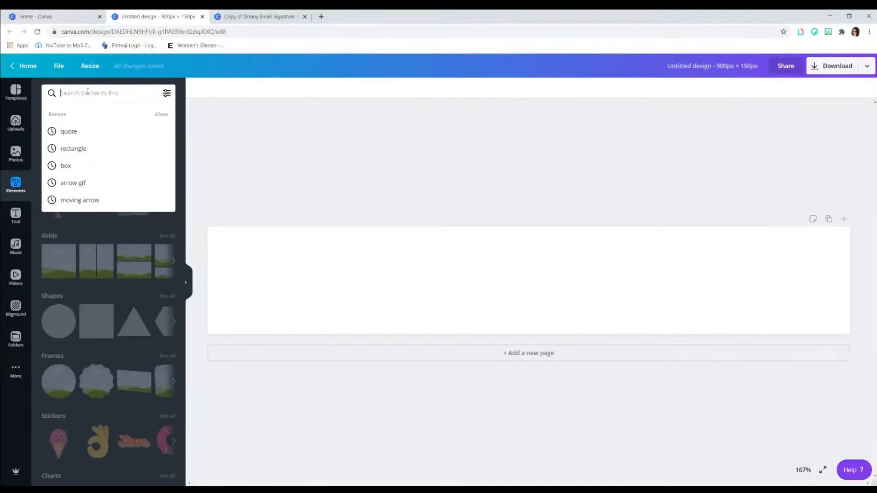
type("rectangle")
key("Return")
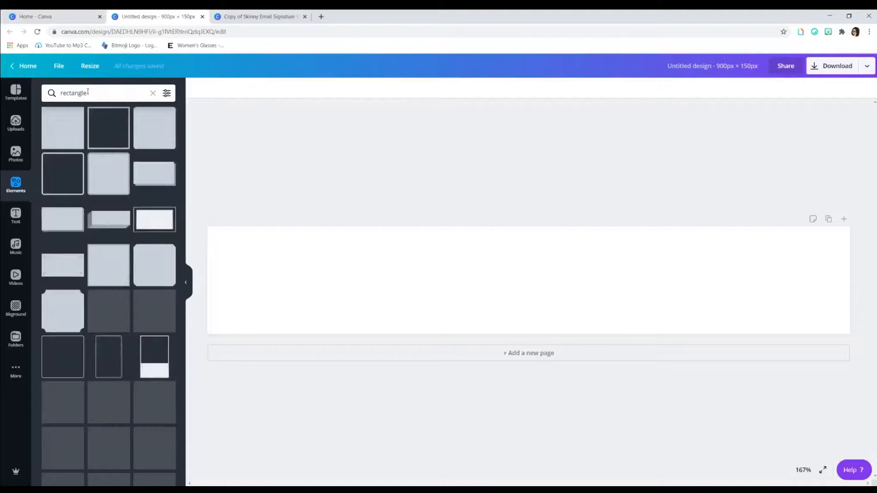
left_click(58, 130)
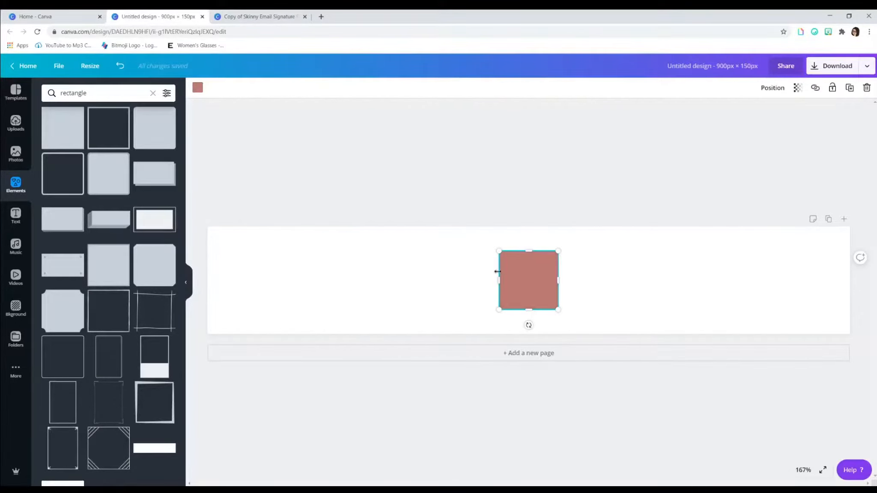
- Stretch the square into a band spanning the banner's full width and shift it slightly upward
left_click_drag(499, 277, 207, 277)
left_click_drag(559, 279, 852, 274)
left_click(497, 182)
left_click_drag(528, 286, 526, 282)
left_click(497, 310)
left_click(524, 271)
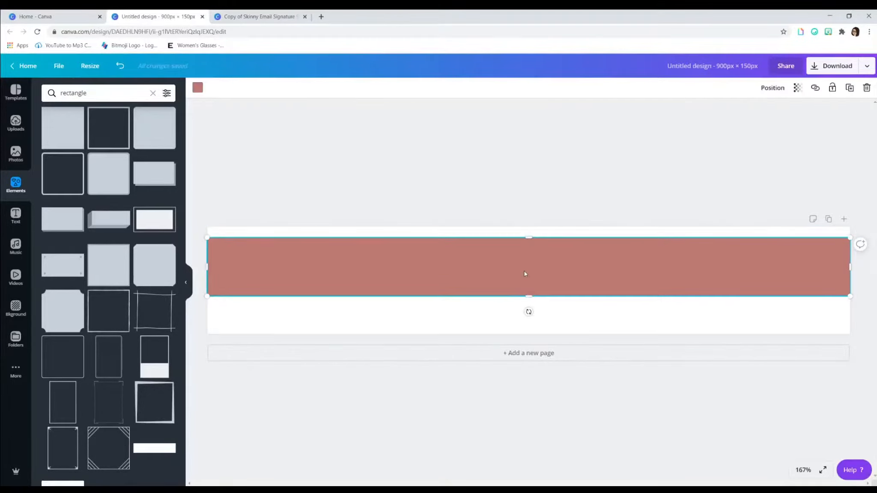
- Recolor the band to the custom pale teal #afdfd6
left_click(198, 89)
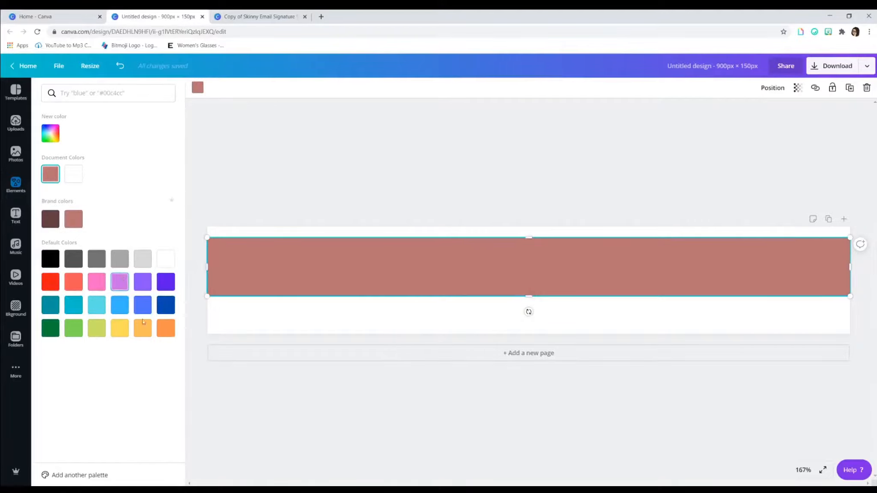
left_click(53, 137)
left_click_drag(99, 183, 74, 161)
left_click(86, 208)
left_click_drag(99, 208, 109, 208)
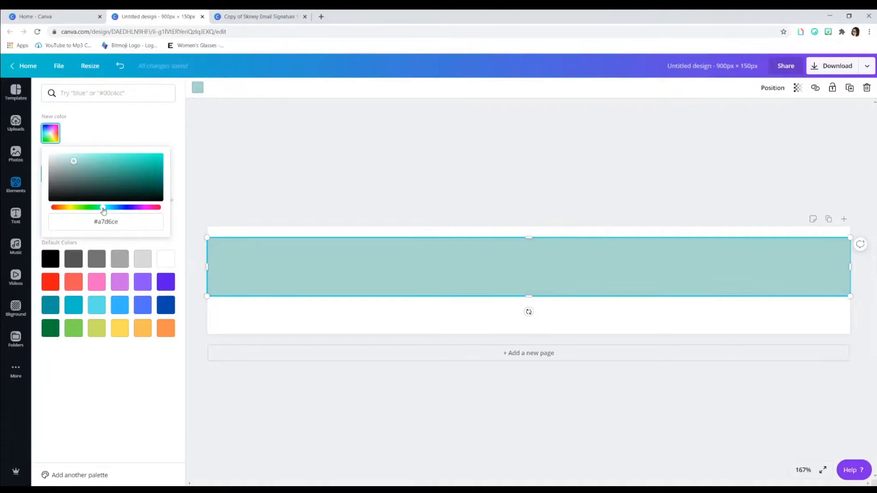
left_click(80, 157)
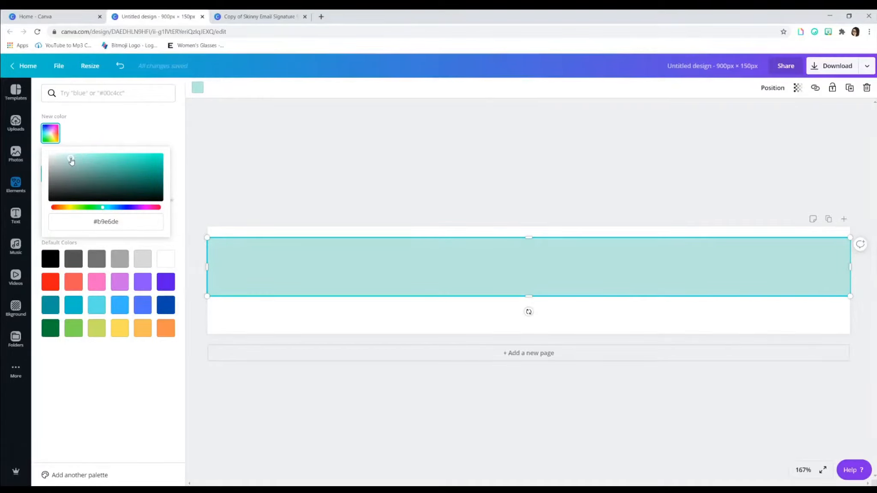
left_click_drag(72, 161, 74, 163)
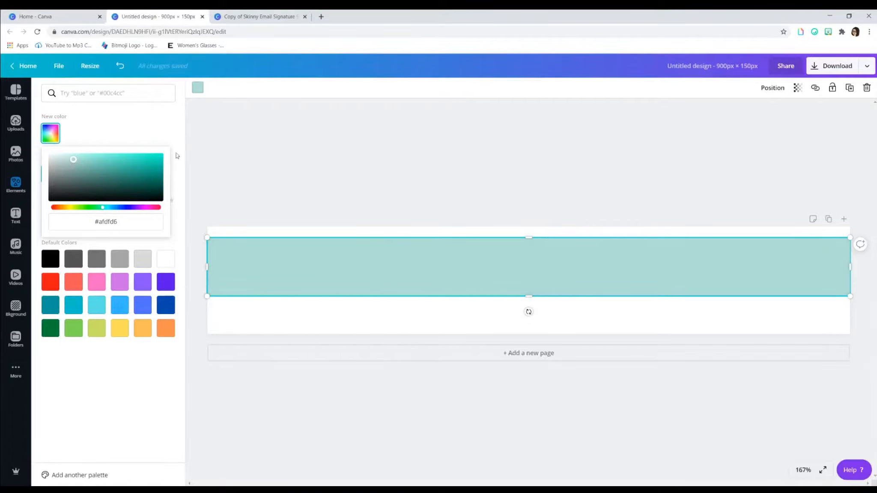
left_click(119, 128)
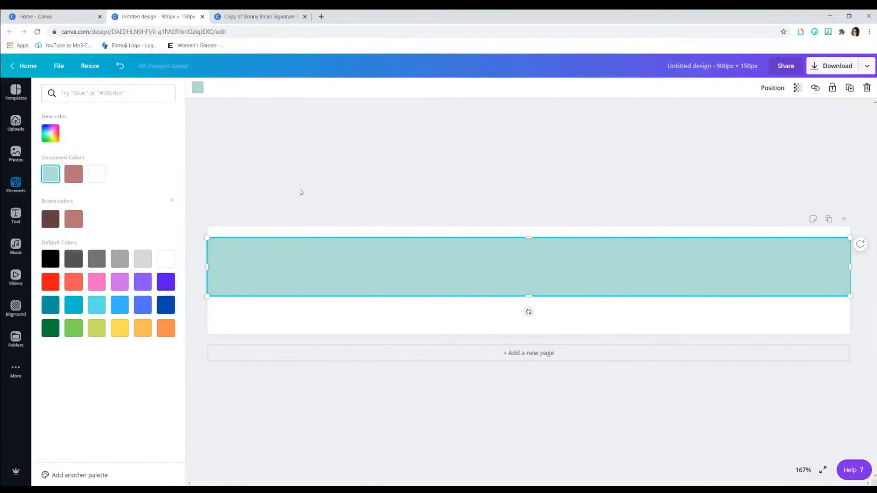
left_click(254, 188)
- Add a circular photo frame, enlarge it to slightly more than the banner's height, and place it at the banner's left end
scroll(168, 296, "down", 2)
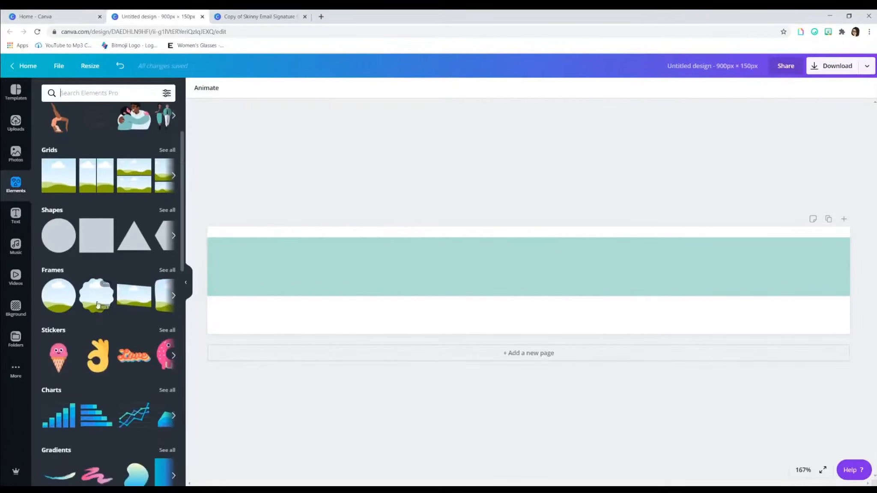
left_click(173, 295)
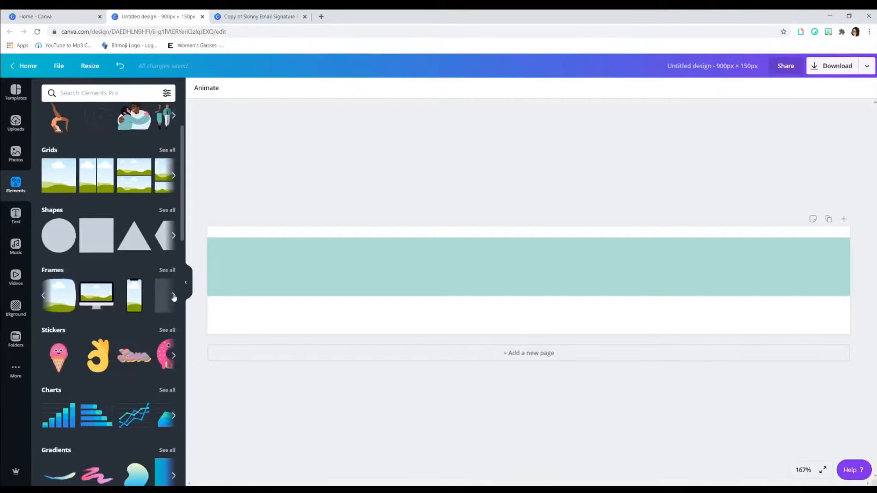
left_click(44, 299)
left_click(63, 305)
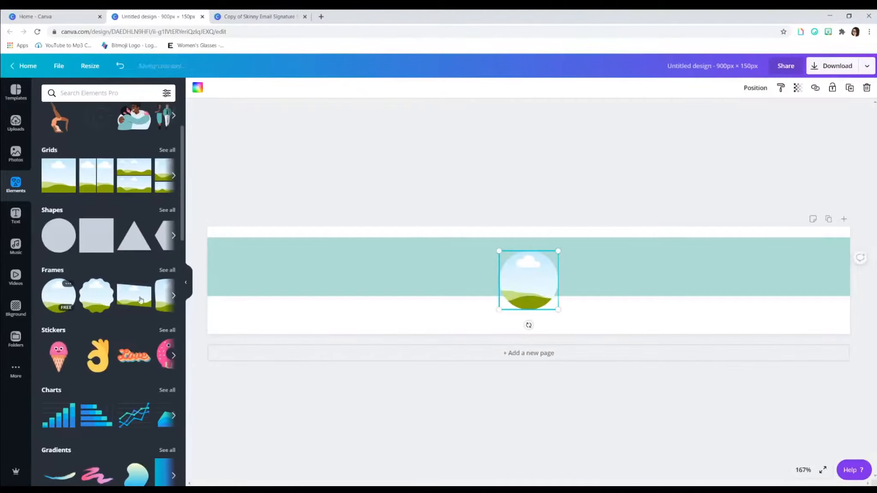
left_click_drag(534, 291, 343, 363)
mouse_move(284, 296)
left_mouse_down()
mouse_move(281, 289)
mouse_move(281, 297)
left_mouse_up()
left_click(314, 169)
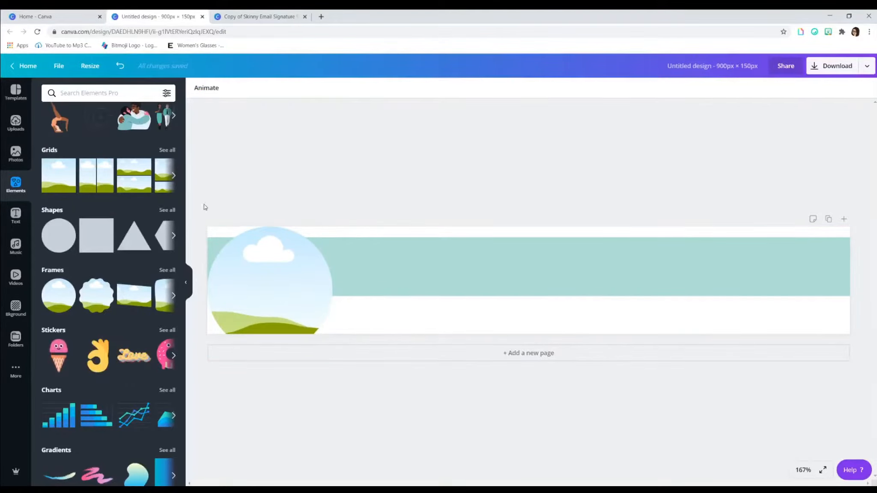
- Search the elements for "circle", add the hand-drawn black circle outline, and fit it around the photo frame
left_click(90, 93)
type("circle")
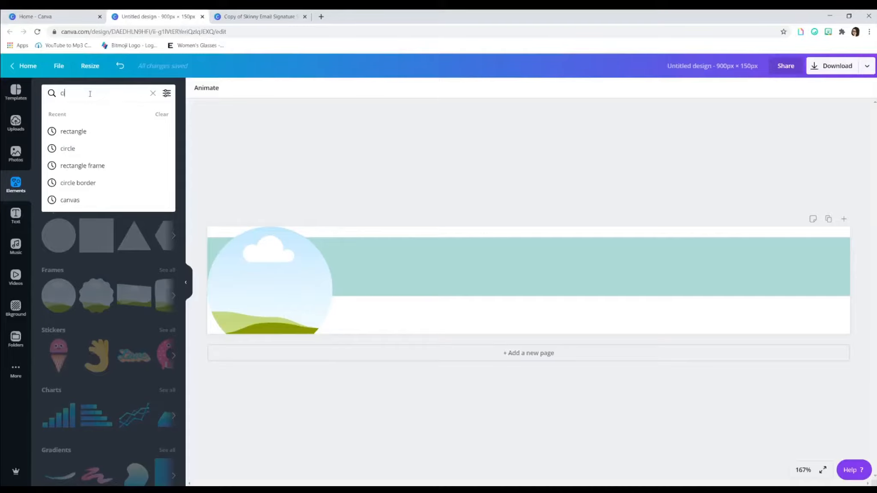
key("Return")
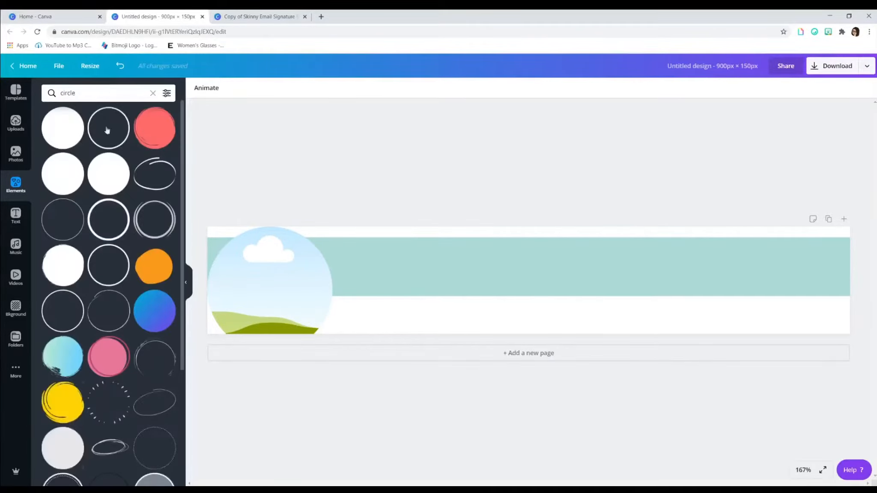
left_click(106, 311)
left_click_drag(532, 271, 242, 239)
left_click_drag(261, 269, 347, 354)
left_click_drag(343, 311, 326, 304)
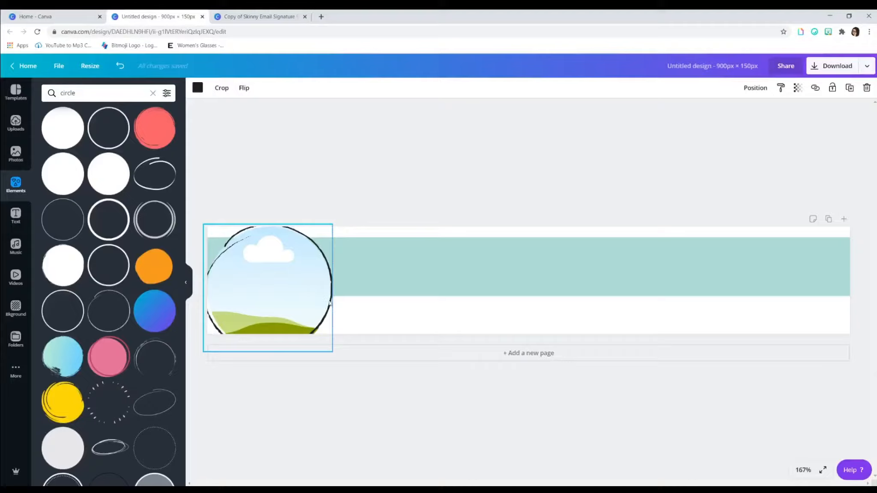
- Shift the circle outline aside, fill the circular frame with the uploaded portrait photo, and return the outline around it
left_click_drag(319, 247, 356, 249)
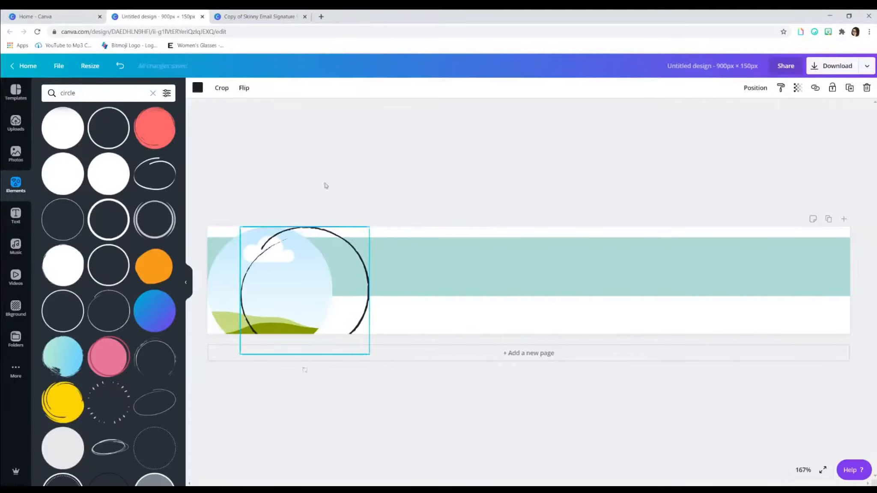
left_click(326, 185)
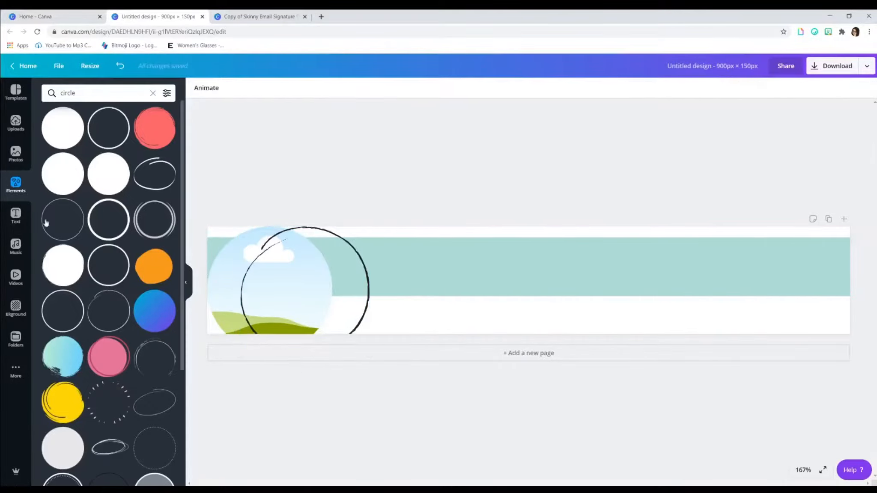
left_click(16, 122)
left_click_drag(110, 394, 218, 272)
left_click_drag(364, 304, 324, 309)
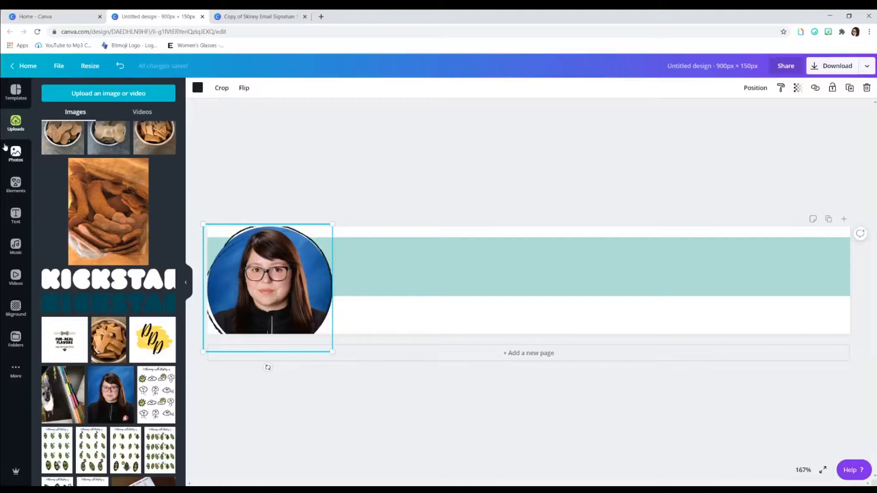
- Add a heading text box and place it on the teal band just right of the portrait
left_click(15, 215)
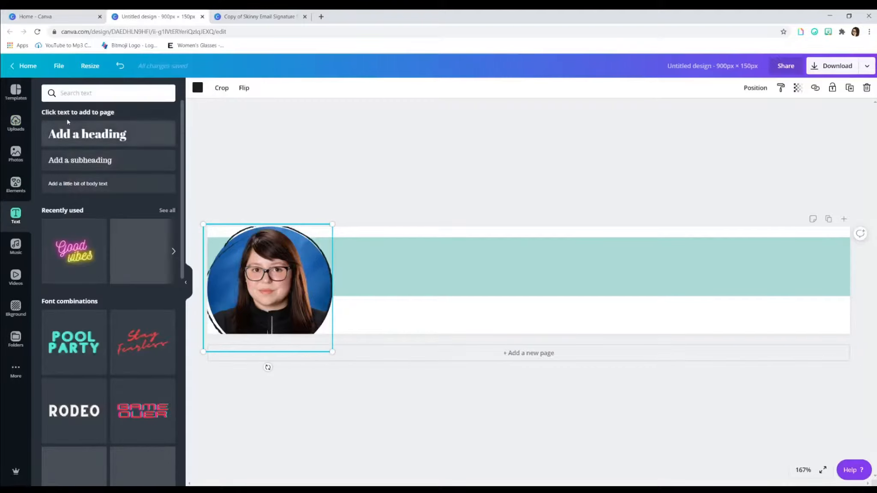
left_click(78, 138)
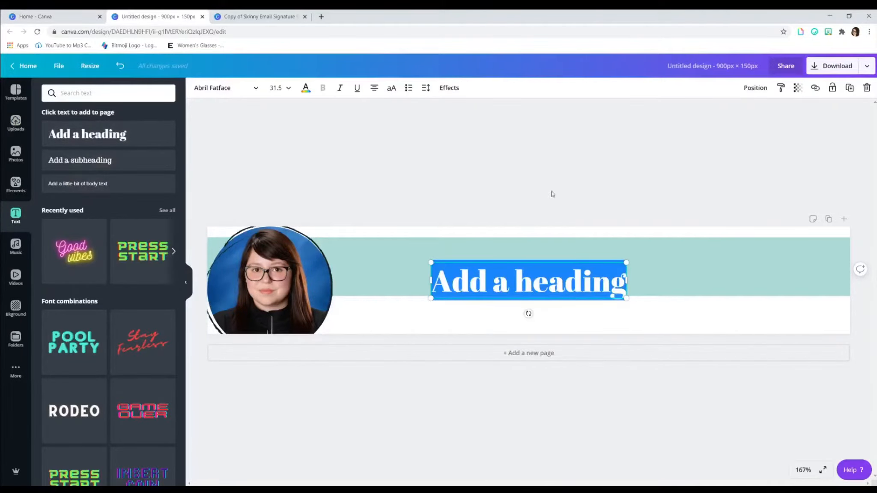
left_click_drag(560, 289, 476, 281)
- Nudge the circle outline and the portrait frame slightly left so they extend past the banner's left edge
left_click(268, 235)
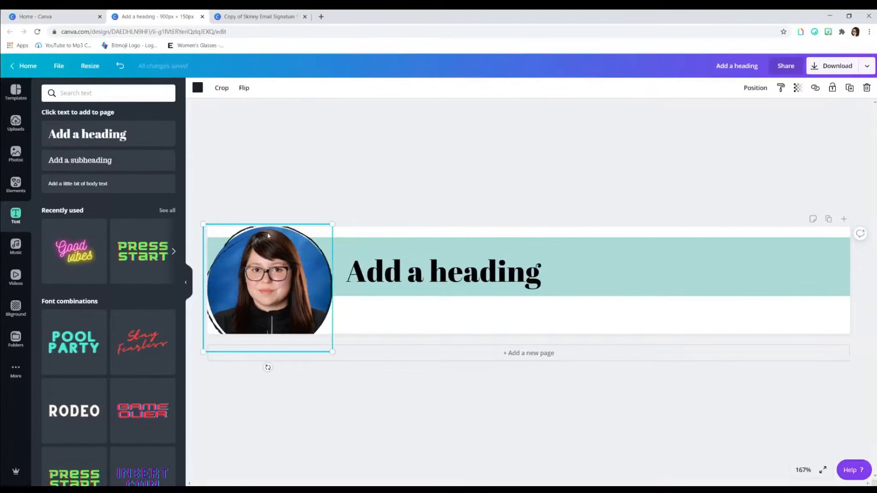
left_click_drag(268, 235, 261, 235)
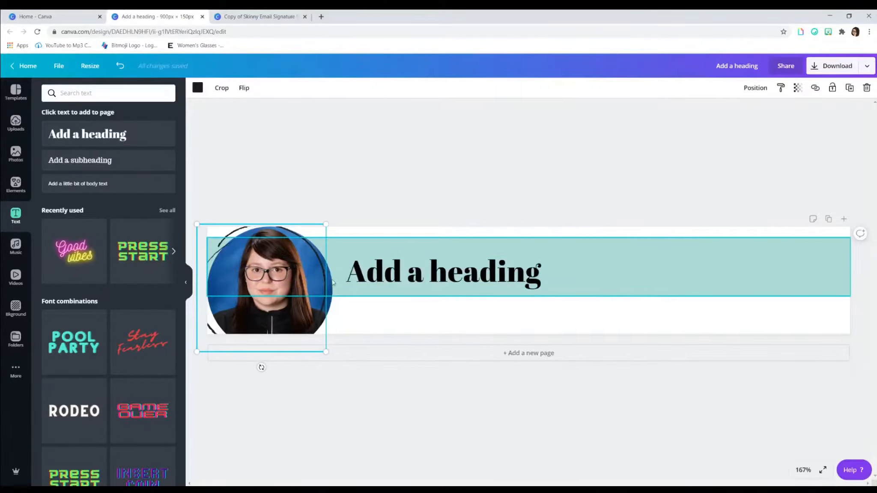
left_click(331, 315)
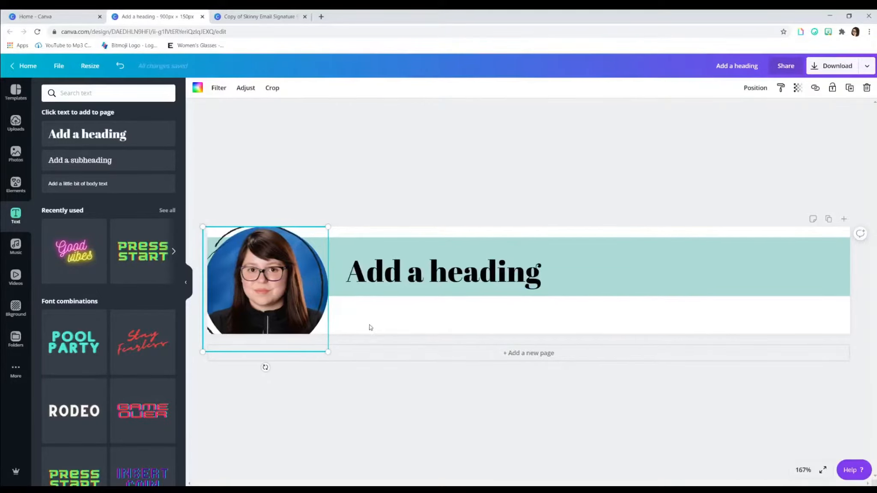
key("Left")
key("Left")
key("Left")
key("Left")
key("Left")
- Replace the heading with the person's full name, set its font size to 42, and reposition it on the teal band
double_click(419, 276)
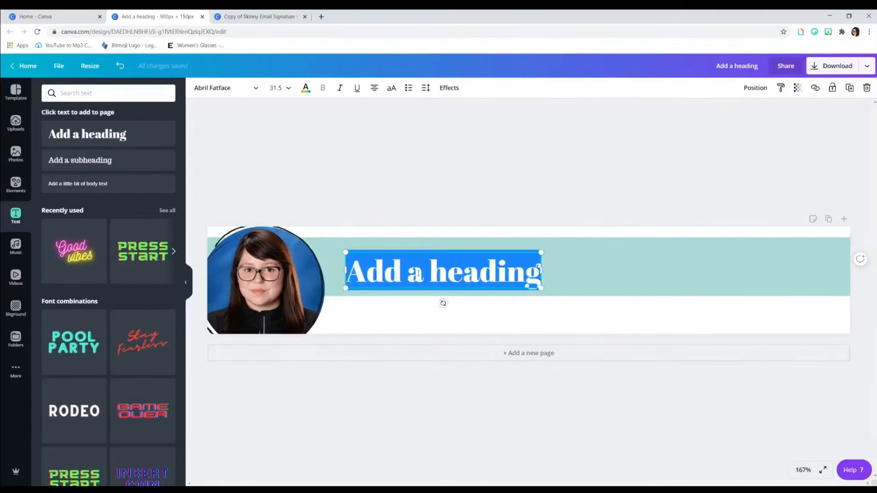
type("Destiny Pearcy")
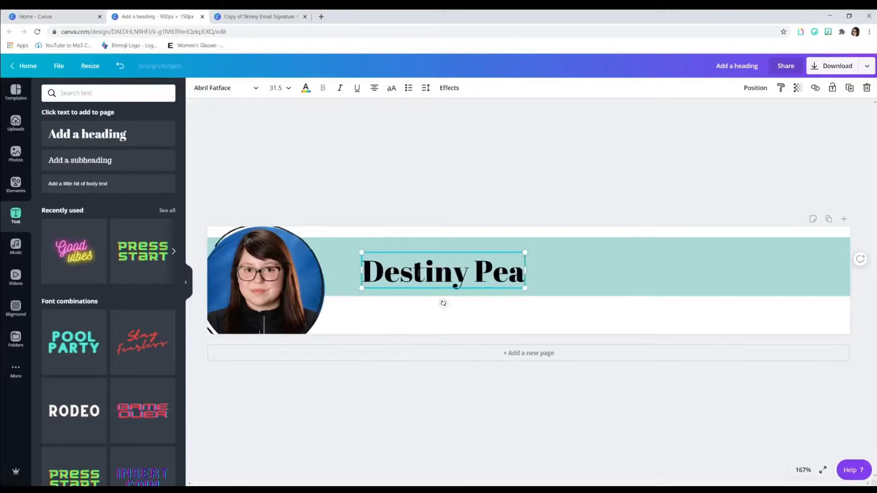
triple_click(449, 269)
left_click(282, 89)
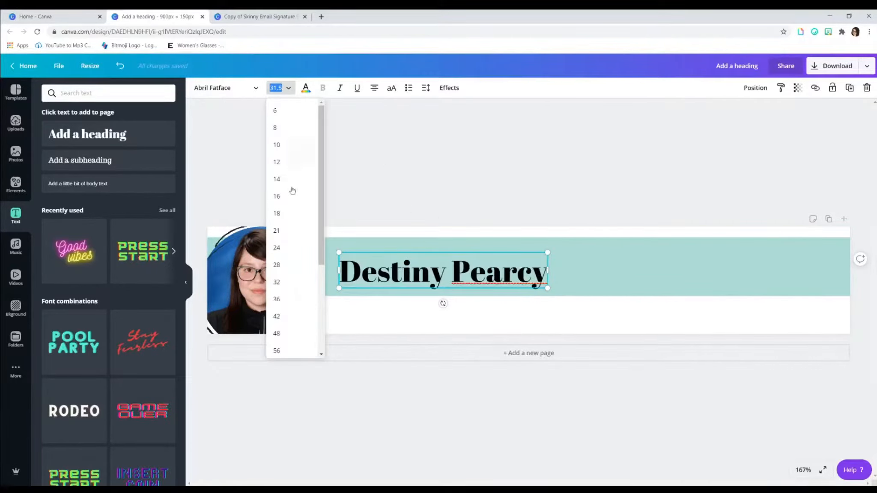
left_click(290, 319)
left_click(403, 195)
left_click_drag(457, 286, 485, 271)
left_click(484, 271)
- Change the font of the name heading to Buffalo
triple_click(485, 271)
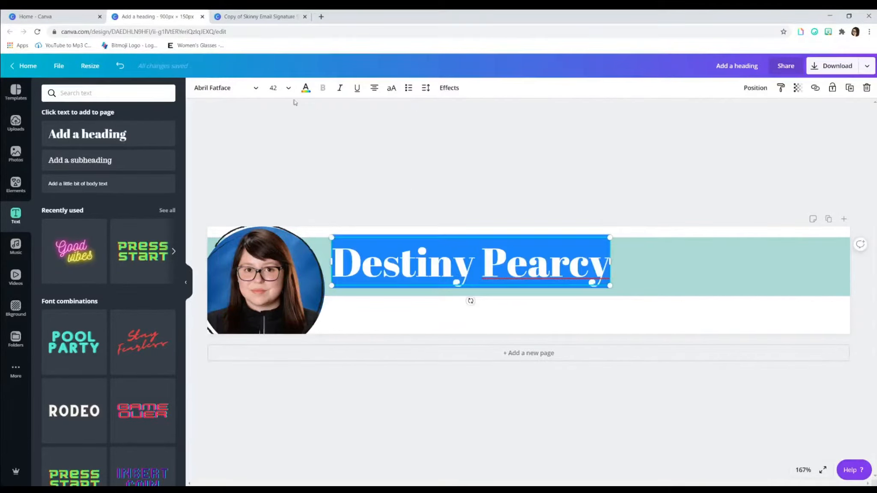
left_click(230, 89)
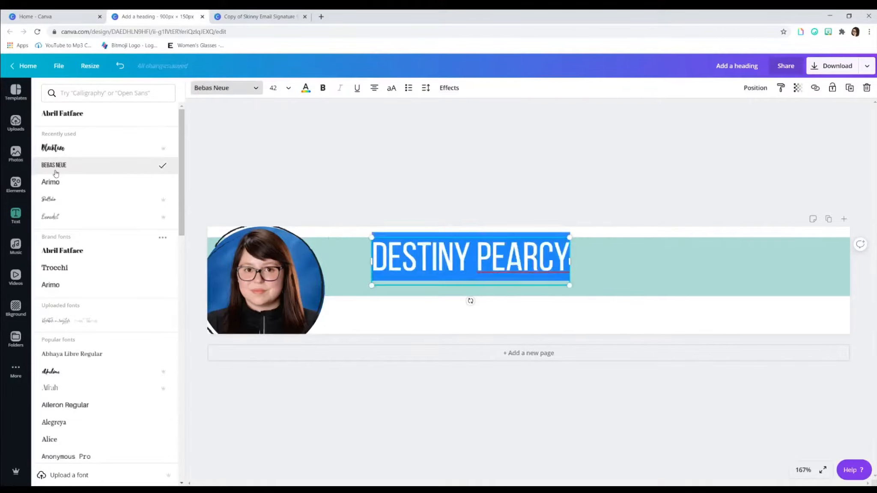
left_click(53, 200)
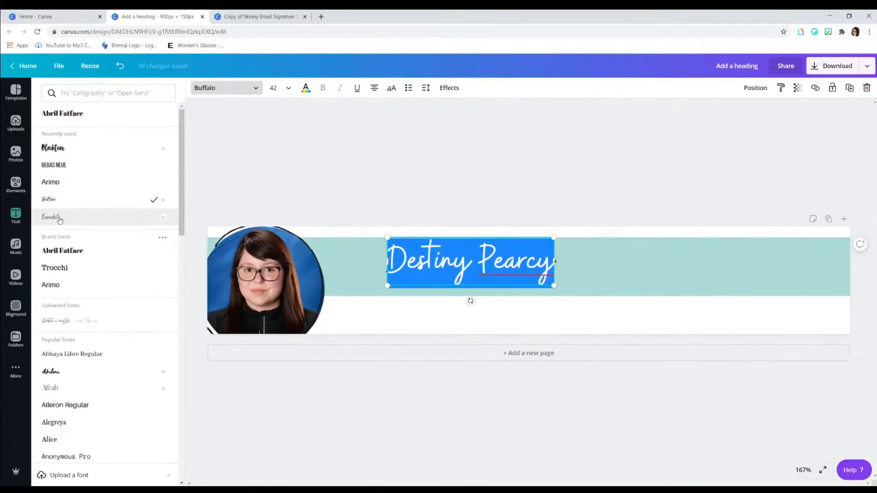
- Set the name heading's font size to 72 and shift the heading slightly right, clear of the portrait
left_click(282, 88)
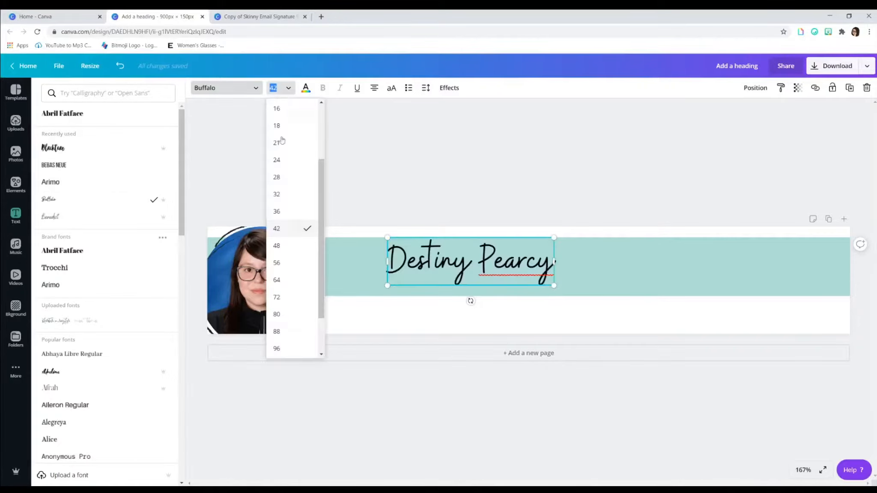
left_click(276, 307)
left_click(493, 272)
left_click_drag(508, 273, 529, 270)
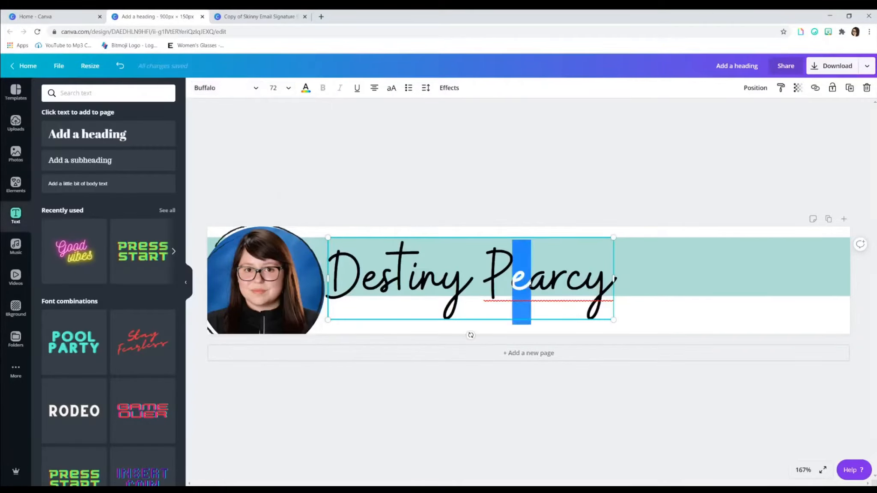
left_click(525, 219)
mouse_move(478, 281)
left_mouse_down()
mouse_move(498, 278)
mouse_move(487, 279)
left_mouse_up()
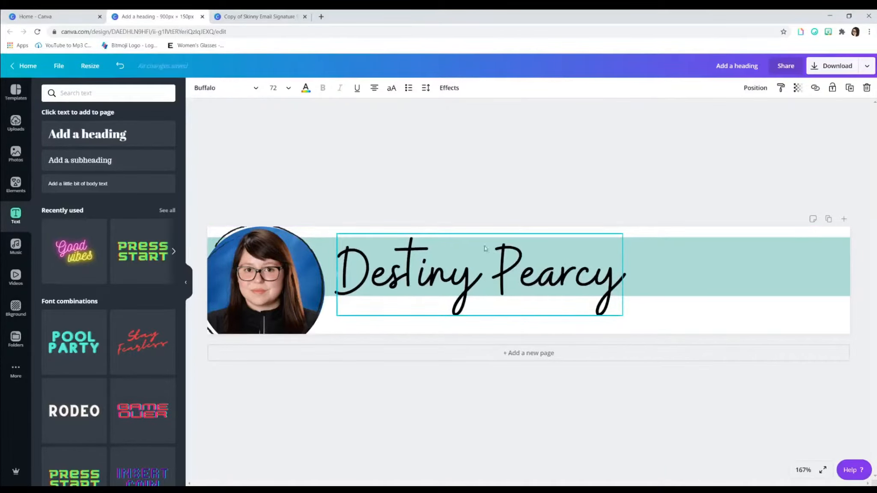
left_click(471, 194)
- Nudge the teal band and the name heading slightly upward on the banner
left_click(651, 253)
key("Up")
key("Up")
key("Up")
left_click(574, 261)
key("Up")
key("Up")
key("Up")
key("Up")
key("Up")
key("Up")
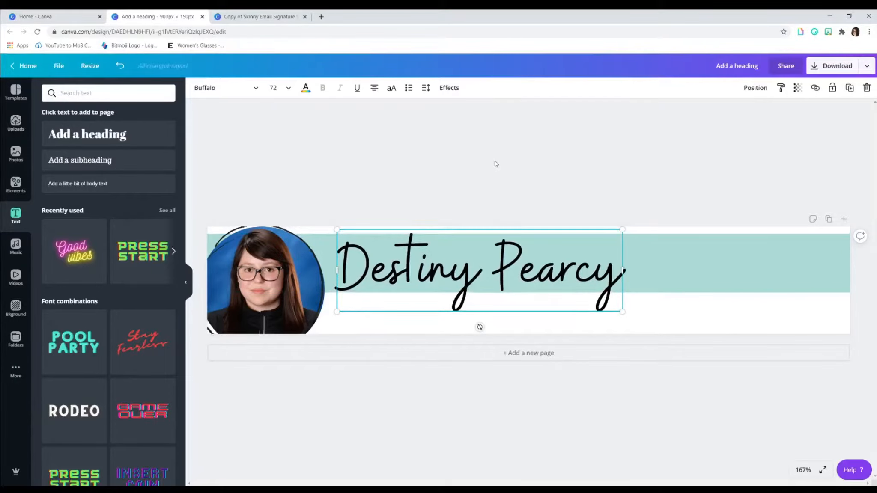
left_click(500, 189)
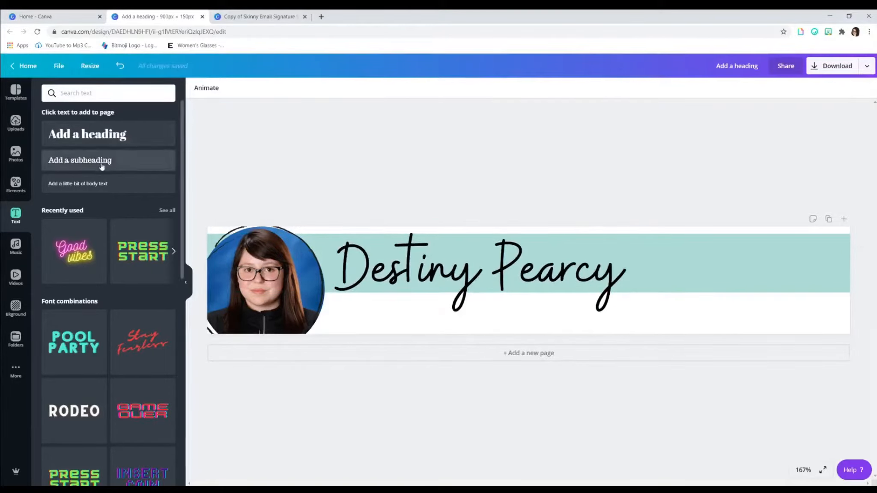
- Add a subheading text box and place it below the name heading, beside the portrait
left_click(102, 164)
left_click(570, 202)
left_click_drag(552, 287, 429, 311)
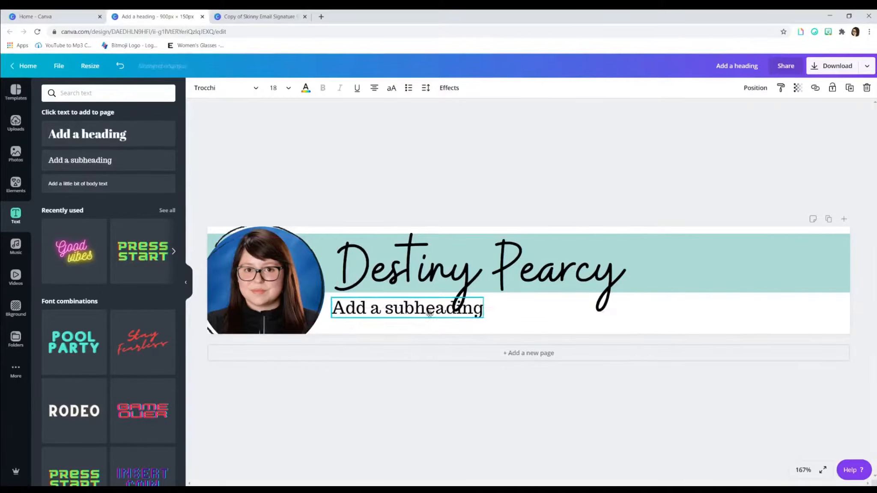
- Replace the subheading text with two lines: "7th Grade ELA Teacher" and "6-12 English Language Arts Certified"
double_click(429, 312)
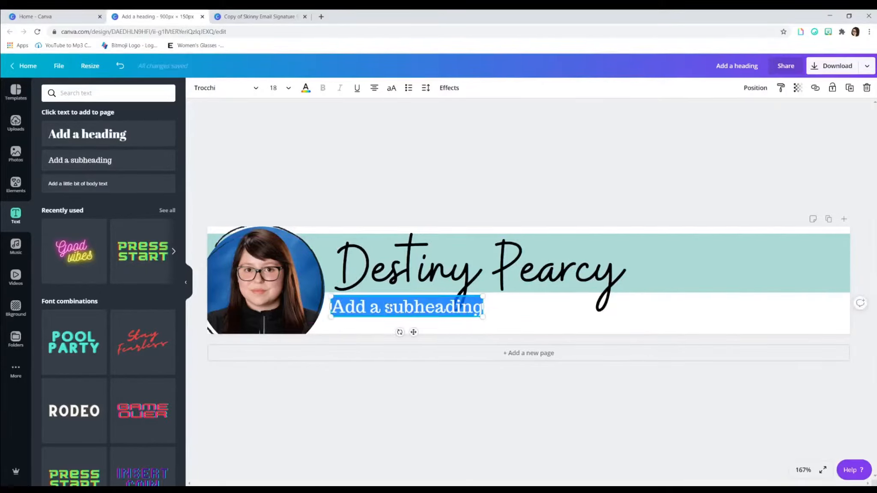
type("7th Grade ELA Teacher")
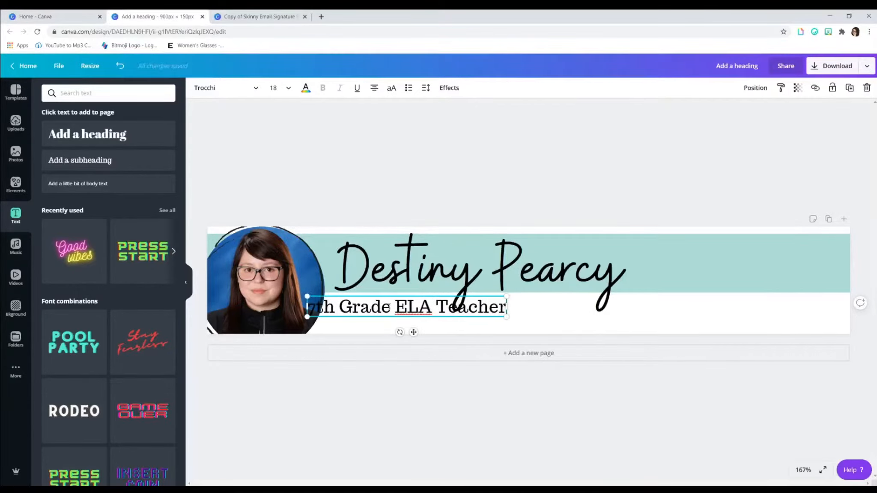
key("Return")
type("6-")
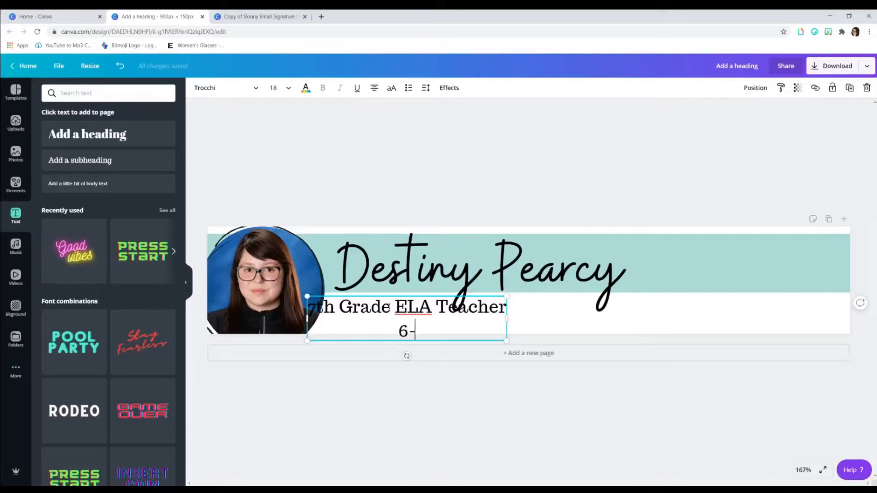
type("12 Engl")
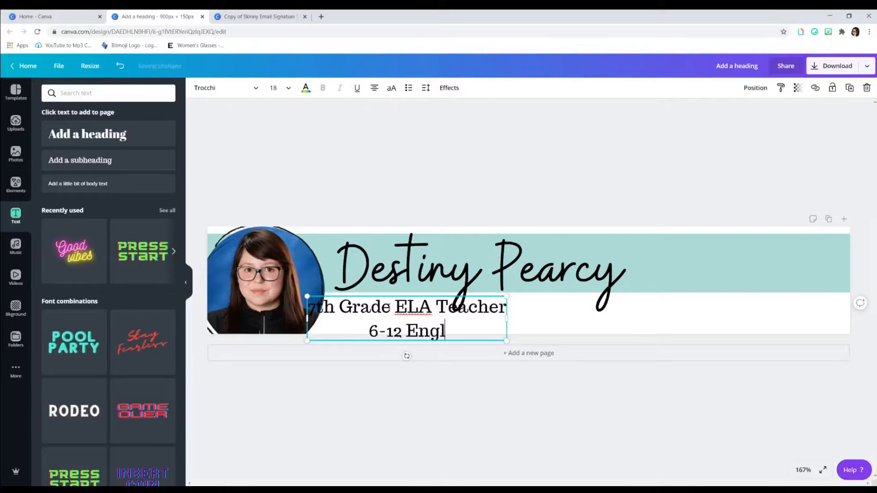
type("ish Language Ar")
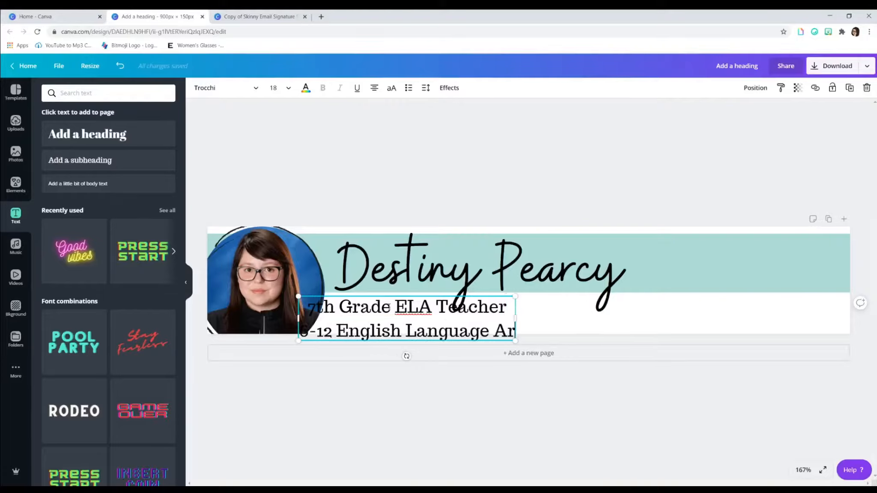
type("ts Certified")
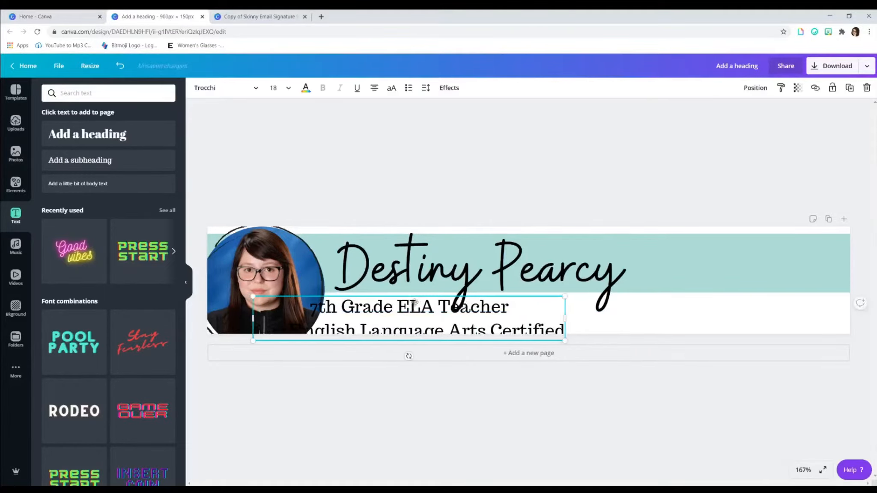
- Move the two-line subheading clear of the portrait and set its font size to 14
left_click_drag(389, 306, 458, 299)
triple_click(405, 321)
left_click_drag(382, 299, 654, 336)
left_click(279, 88)
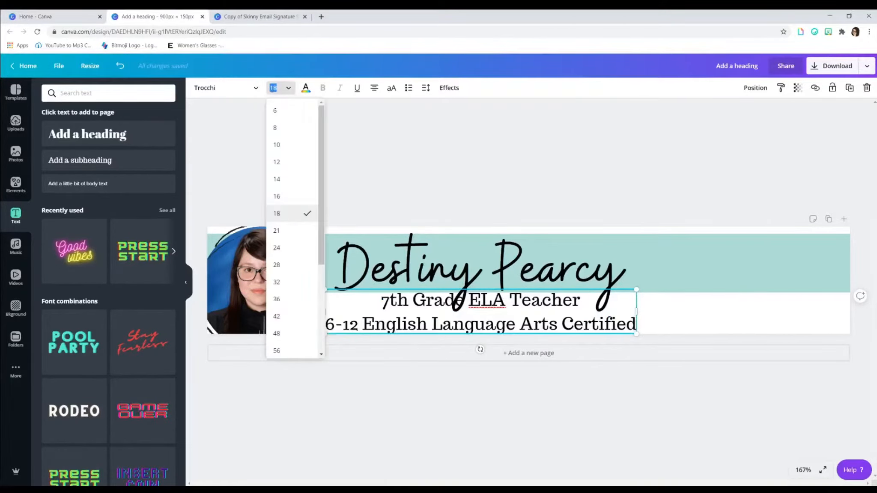
left_click(292, 185)
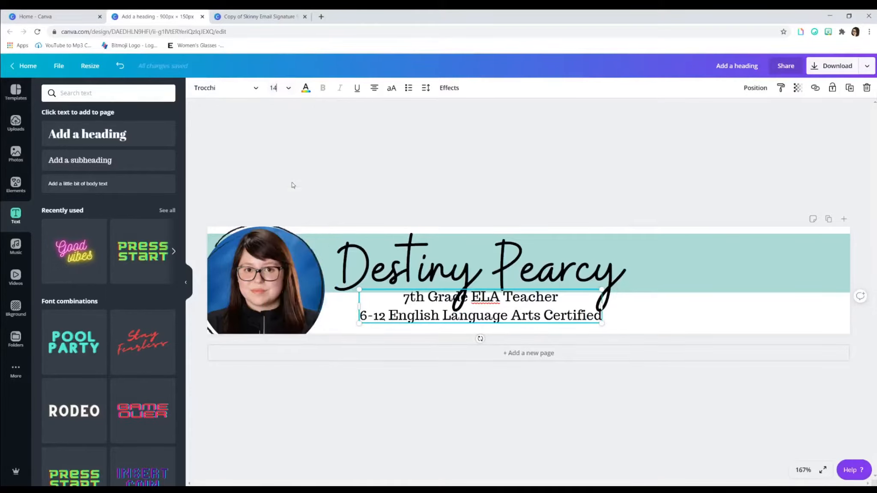
- Change the subheading's font to Bebas Neue and move it next to the portrait in the banner's lower part
left_click(255, 89)
left_click(104, 183)
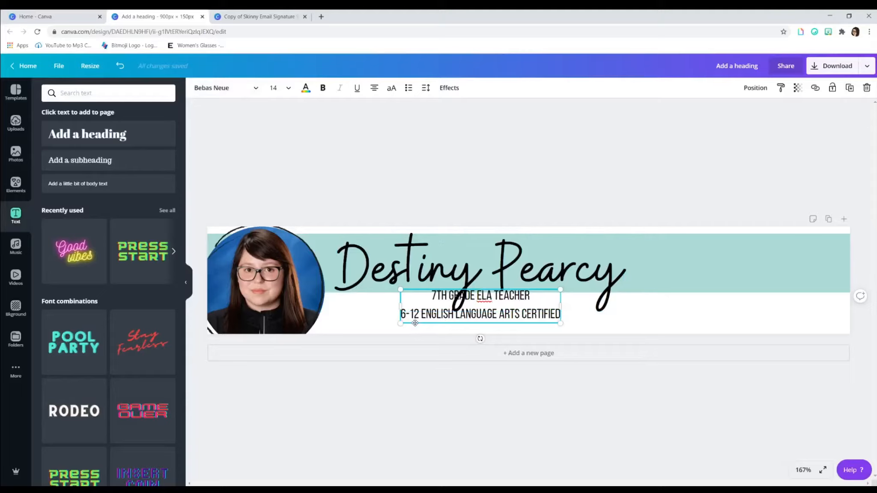
left_click_drag(436, 316, 363, 321)
- Make the teal band shorter by raising its lower edge
left_click(471, 305)
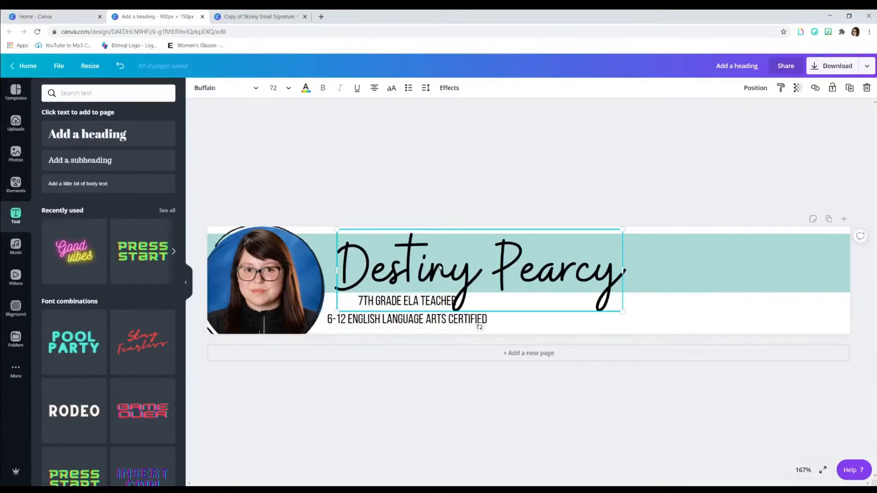
left_click(689, 274)
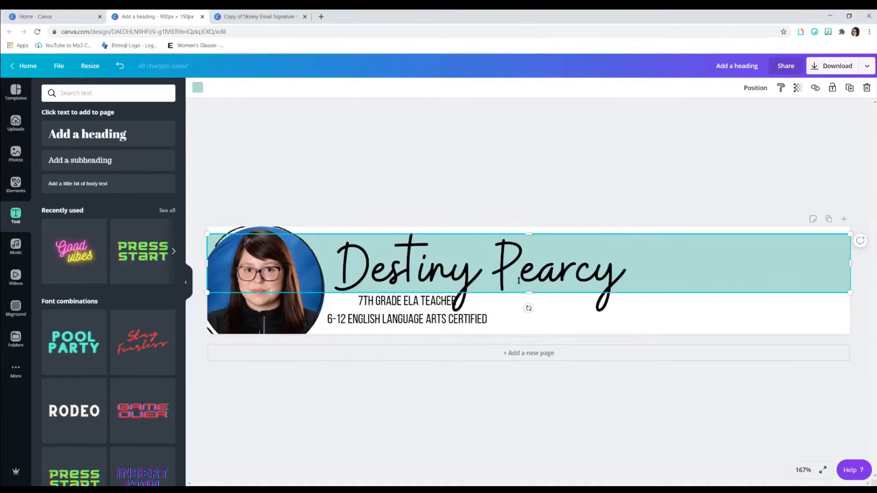
- Set the name heading's font size to 56 and move the heading left, close to the portrait
left_click(553, 283)
left_click(556, 282)
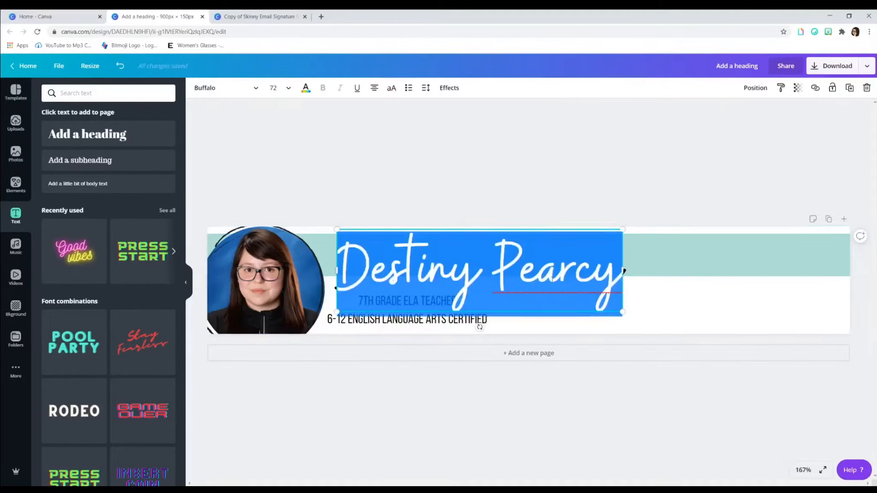
left_click(286, 89)
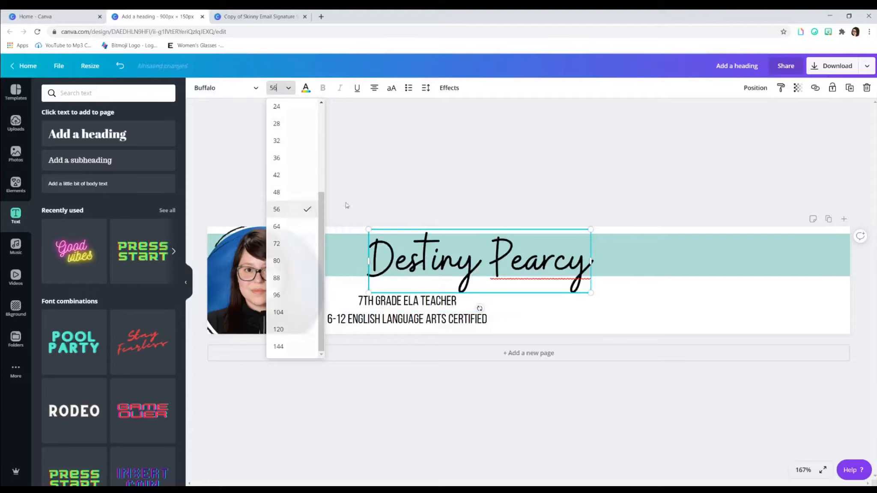
left_click(276, 208)
left_click_drag(442, 265, 438, 264)
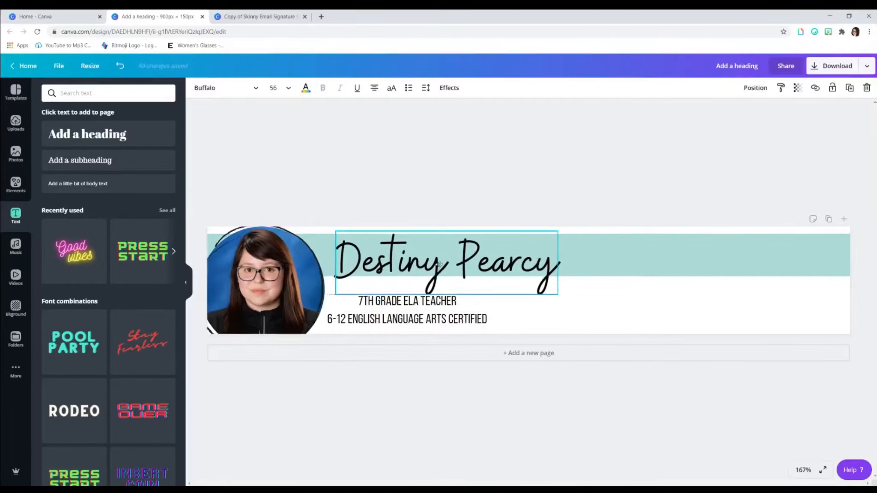
left_click(501, 193)
- Reposition the two-line subheading so it sits centered beneath the name heading in the white area
left_click(439, 317)
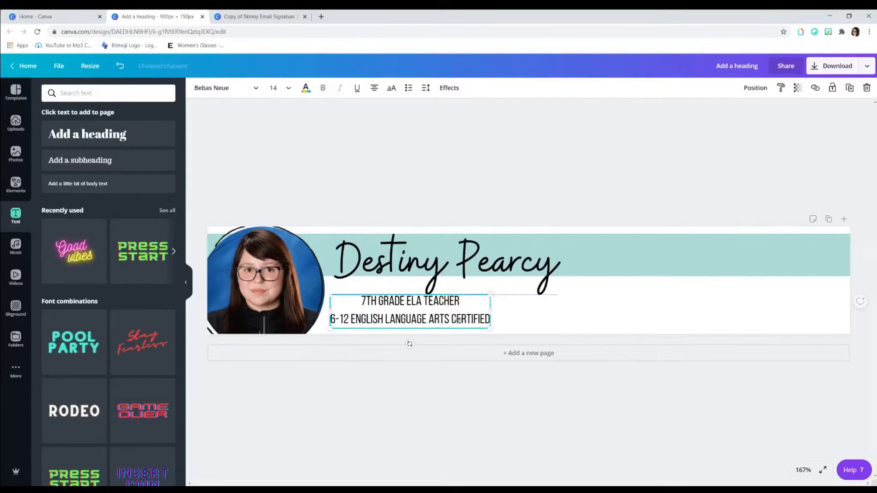
left_click_drag(439, 317, 486, 311)
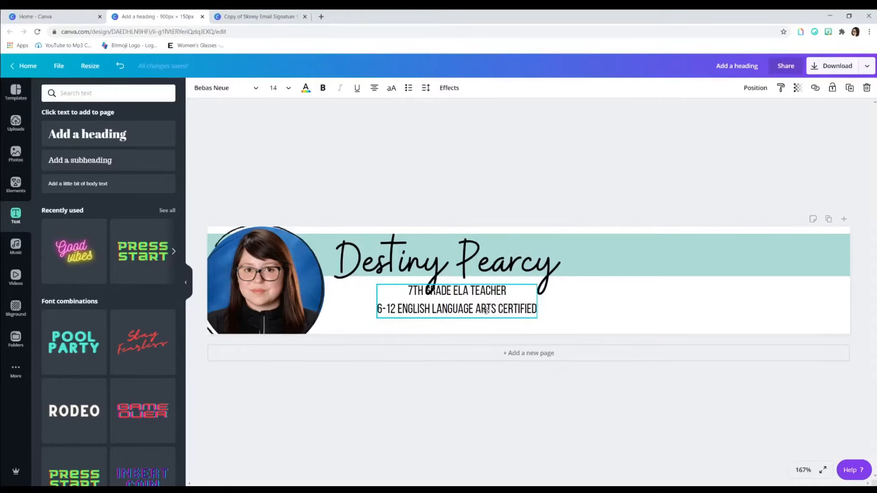
left_click(757, 88)
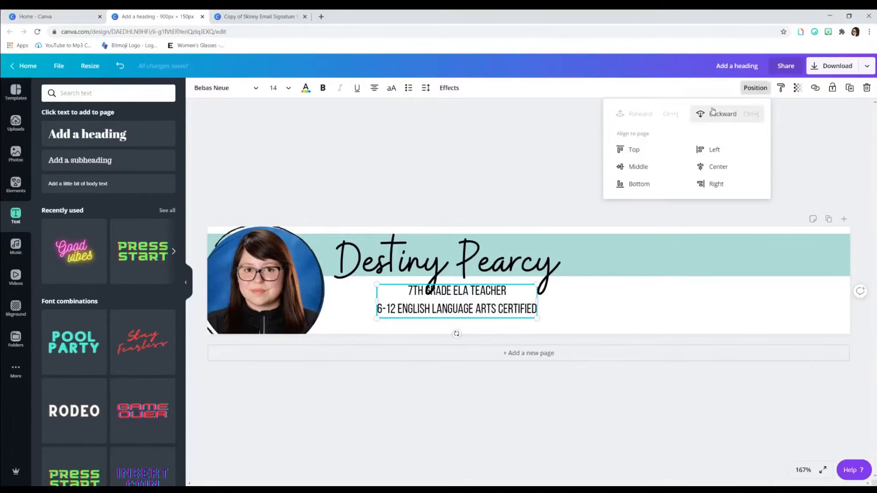
left_click(488, 211)
left_click_drag(459, 307, 451, 313)
- Set the name heading's font size to 42 and place it on the teal band just right of the portrait
double_click(416, 259)
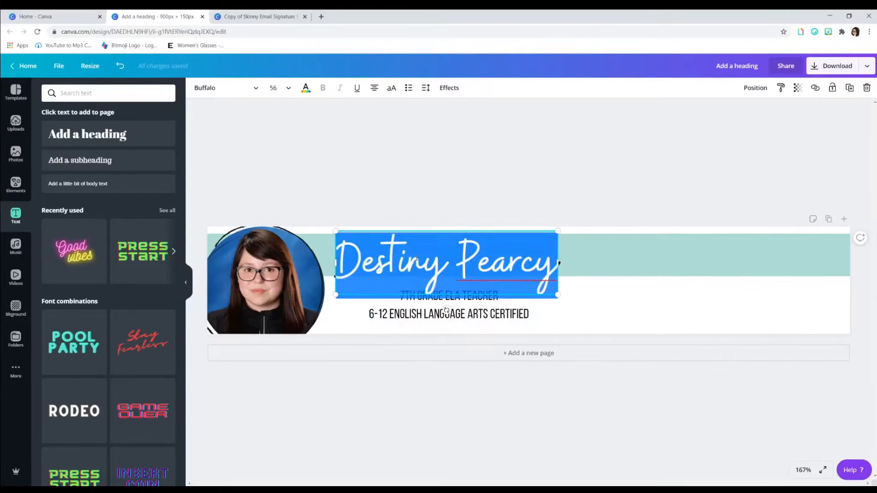
left_click(274, 88)
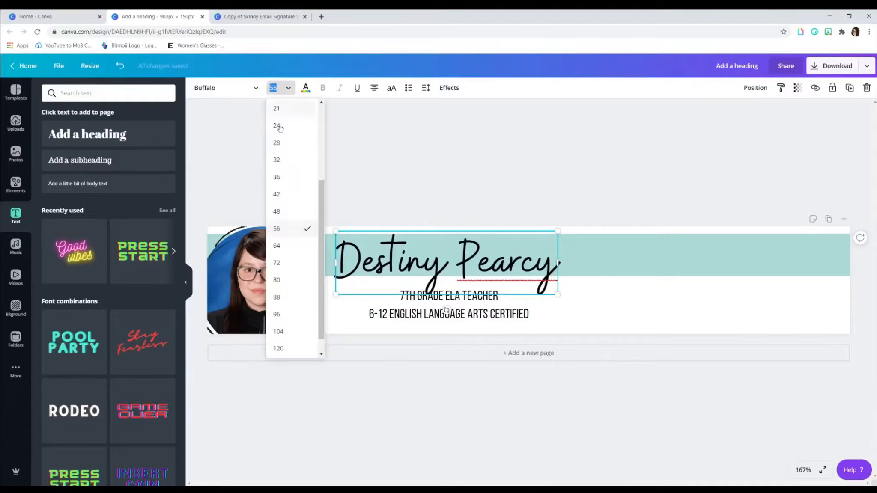
left_click(278, 194)
left_click(396, 170)
left_click_drag(449, 255, 435, 256)
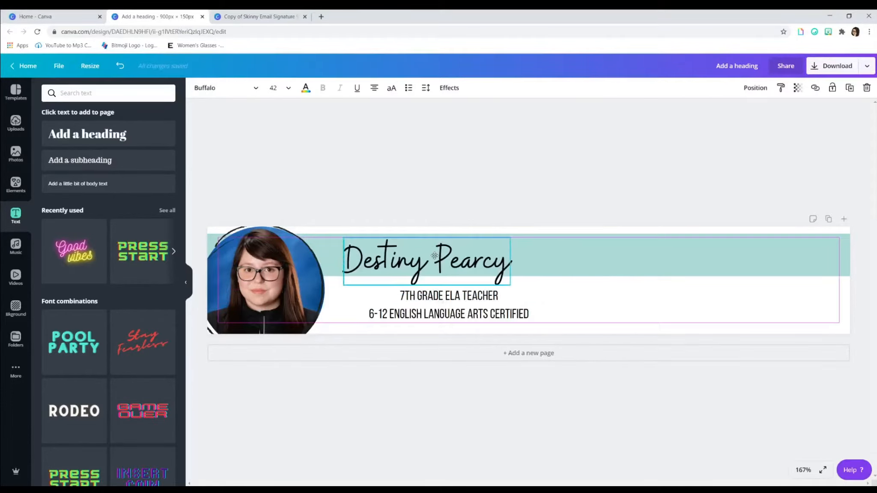
- Move the two-line subheading left so it lies beneath the resized name heading
left_click(467, 335)
left_click_drag(454, 321, 436, 319)
left_click(458, 166)
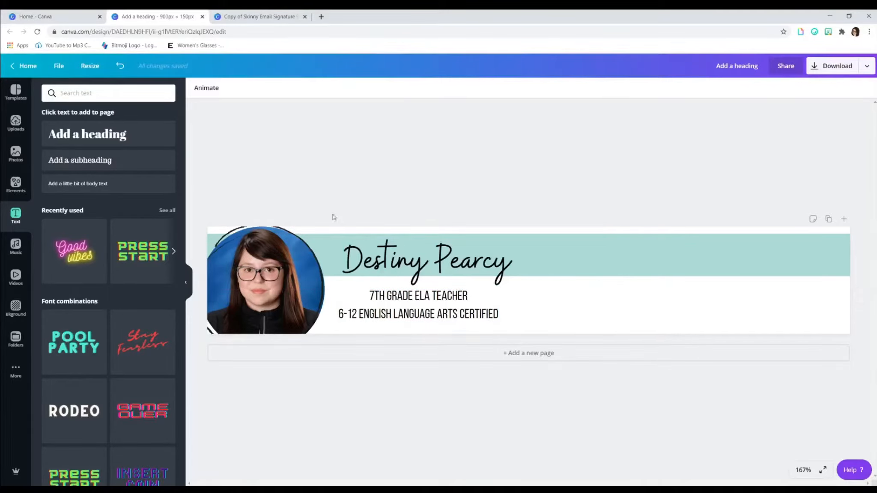
- Add the uploaded Kami, Flipgrid, white Apple Teacher and Google Certified Educator badges to the banner
left_click(16, 123)
scroll(90, 181, "down", 2)
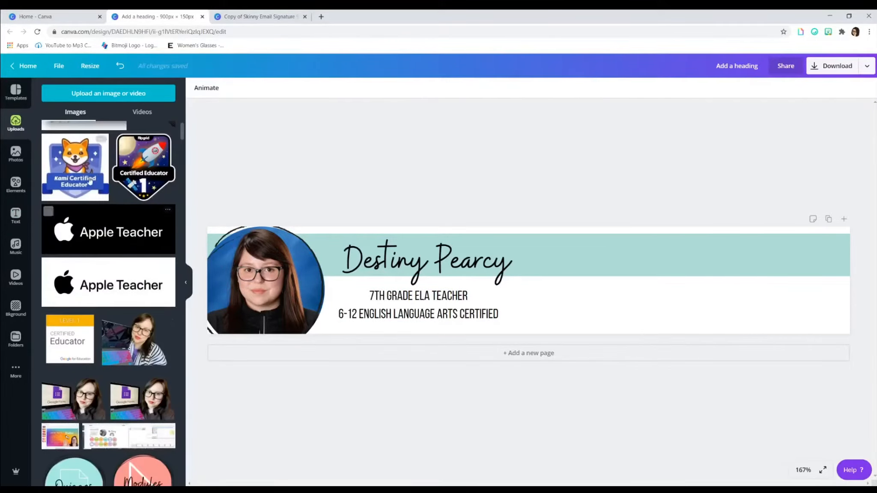
left_click(62, 169)
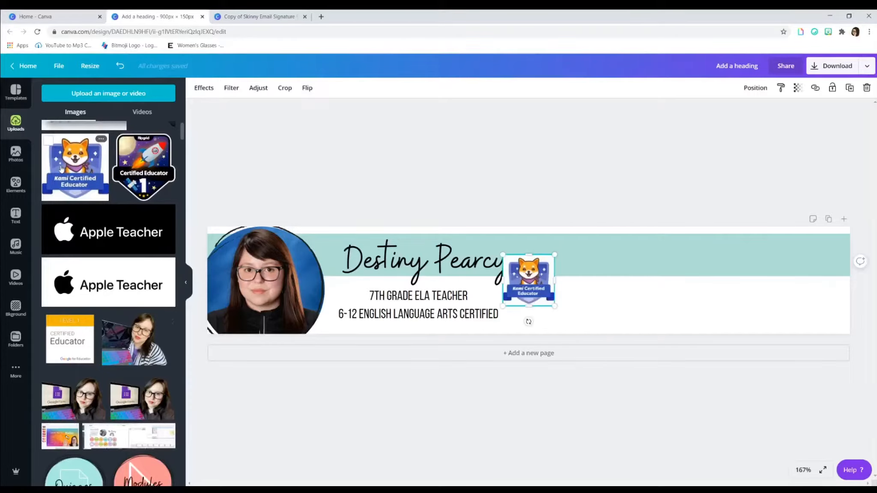
left_click(145, 168)
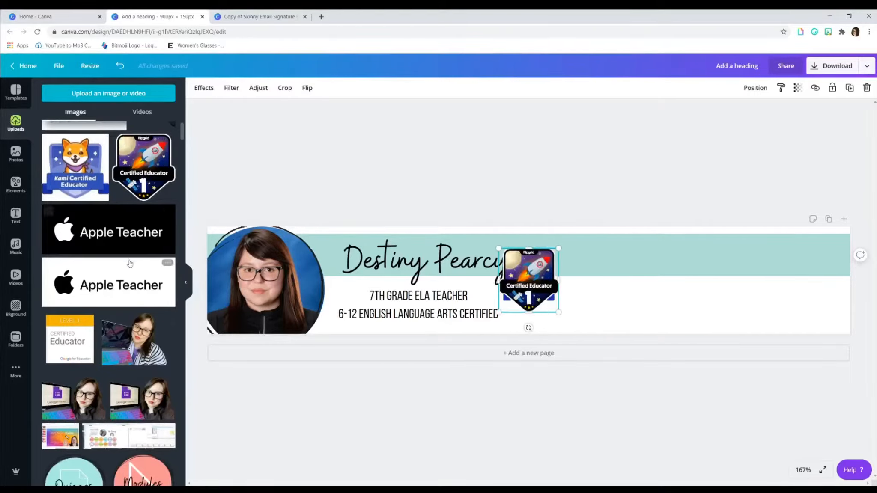
left_click(120, 282)
left_click(70, 338)
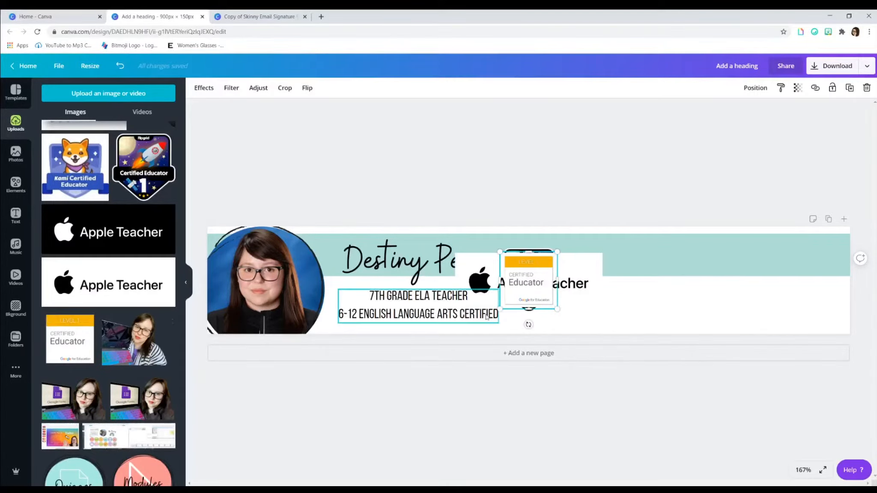
- Line up the Flipgrid, Apple Teacher and Google badges in a row toward the banner's lower right corner, with Google outermost
left_click_drag(534, 283, 811, 305)
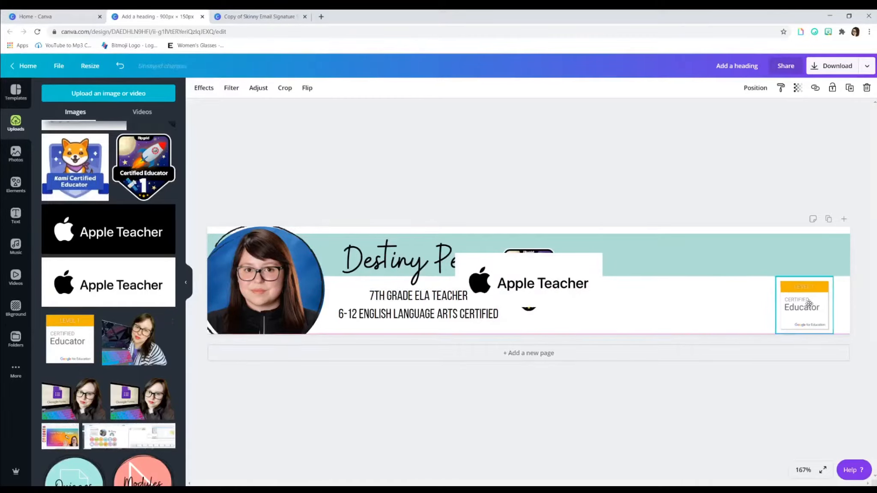
left_click_drag(558, 281, 733, 306)
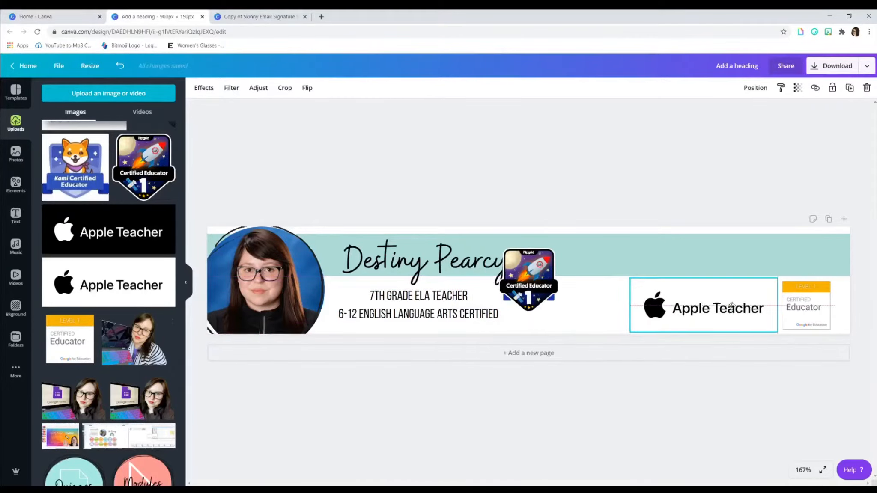
left_click_drag(529, 277, 596, 298)
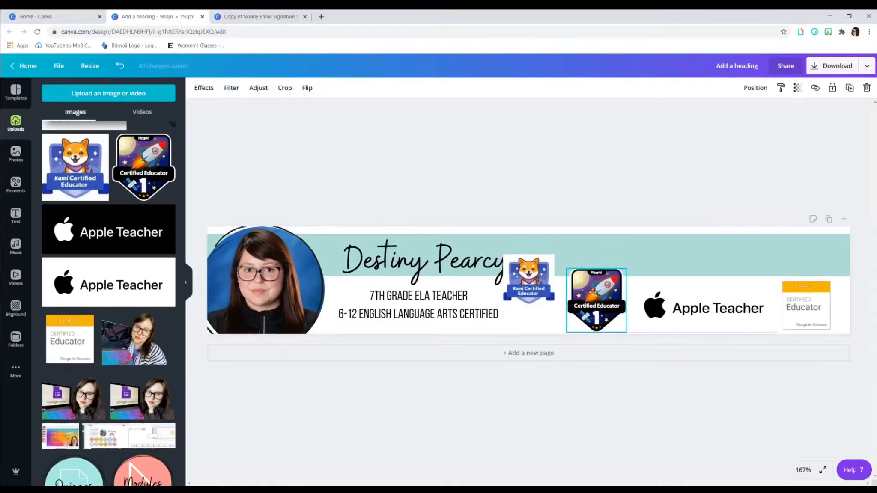
- Remove the white background of the Kami Certified Educator badge with Background Remover
left_click(528, 279)
left_click(204, 87)
left_click(103, 122)
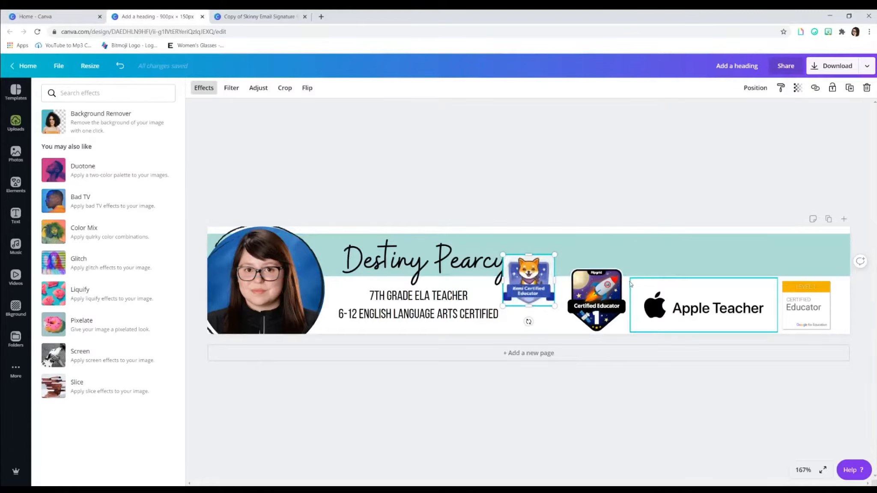
- Move the Kami badge down beside the Flipgrid badge, shrink the Flipgrid badge and slightly enlarge the Kami badge so they match
left_click_drag(528, 295, 547, 309)
left_click(608, 308)
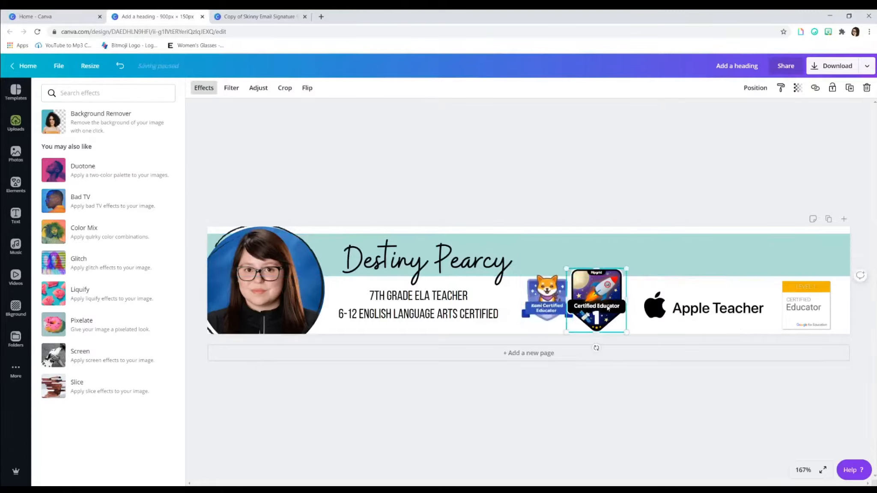
left_click_drag(624, 271, 608, 300)
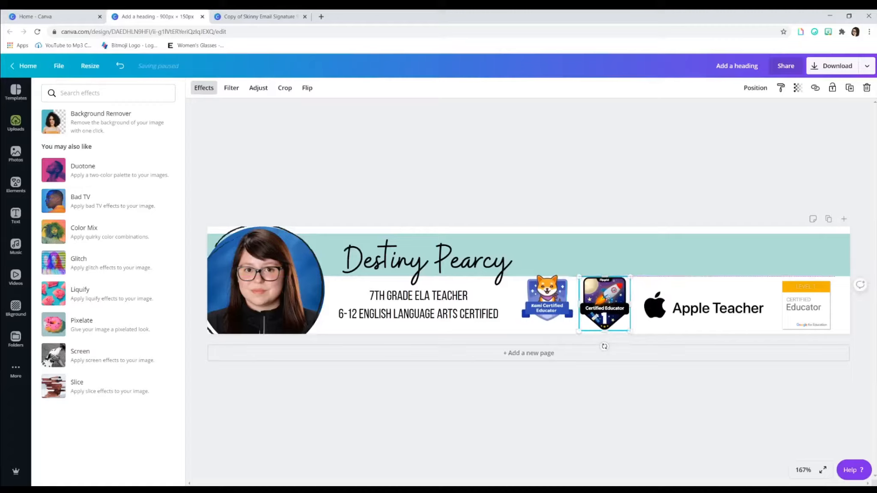
left_click(548, 302)
left_click_drag(518, 324, 514, 331)
left_click(621, 373)
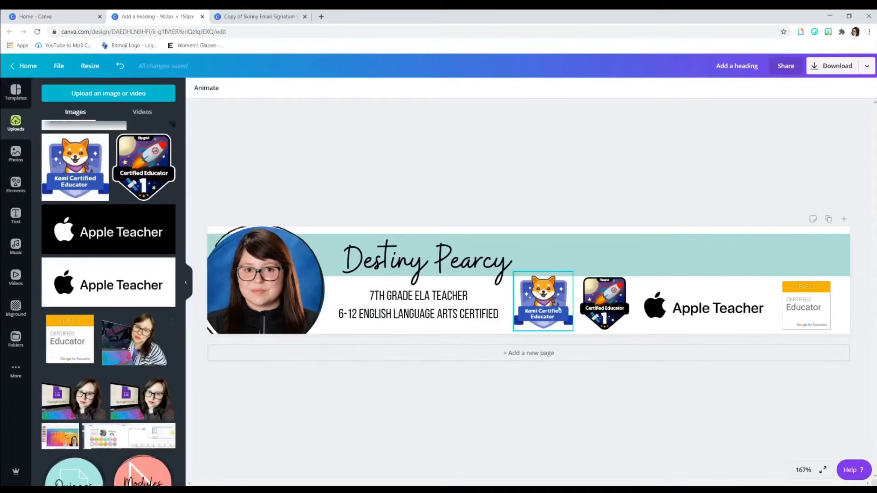
- Shift the Kami and Flipgrid badges slightly right toward the Apple Teacher logo
left_click_drag(550, 303, 613, 305)
left_click(723, 312)
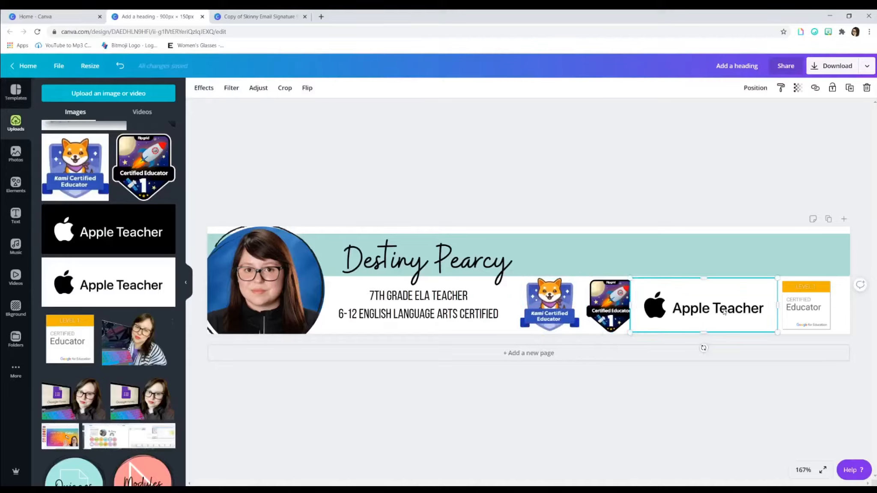
left_click_drag(723, 313, 724, 313)
left_click(599, 183)
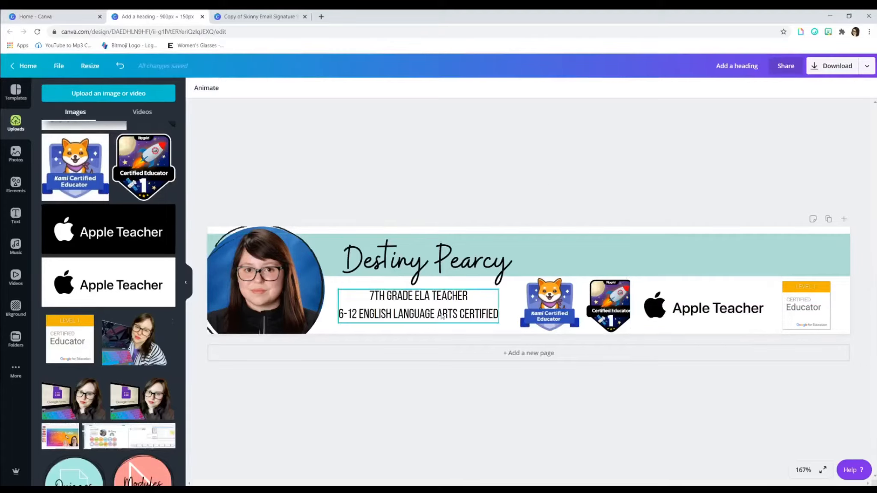
- Duplicate the two-line job title text and place the copy in the teal band above the badges
left_click(456, 324)
key("ctrl+d")
left_click_drag(476, 330, 717, 262)
- Replace the copied job title lines with the single line "NEVADA CENTRAL SCHOOL SYSTEM"
triple_click(705, 267)
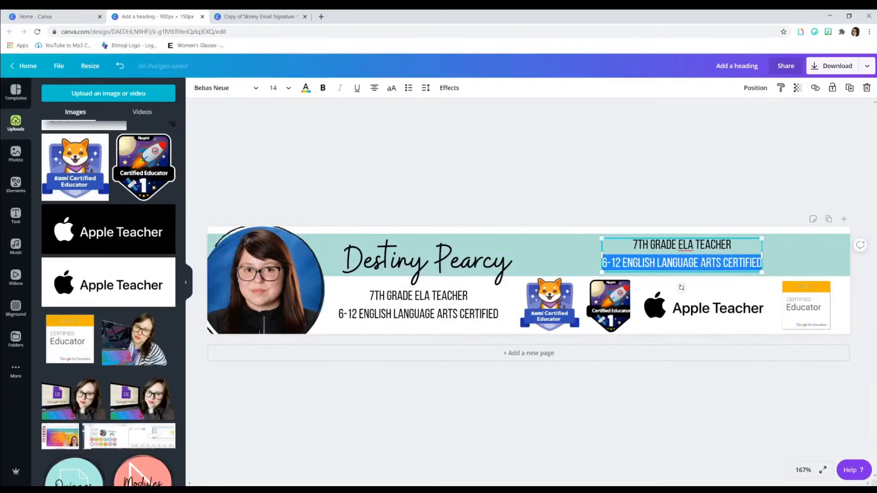
key("BackSpace")
key("BackSpace")
key("BackSpace")
key("BackSpace")
key("BackSpace")
key("BackSpace")
key("BackSpace")
key("BackSpace")
key("BackSpace")
key("BackSpace")
key("BackSpace")
key("BackSpace")
key("BackSpace")
key("BackSpace")
key("BackSpace")
key("BackSpace")
key("BackSpace")
key("BackSpace")
key("BackSpace")
key("BackSpace")
key("BackSpace")
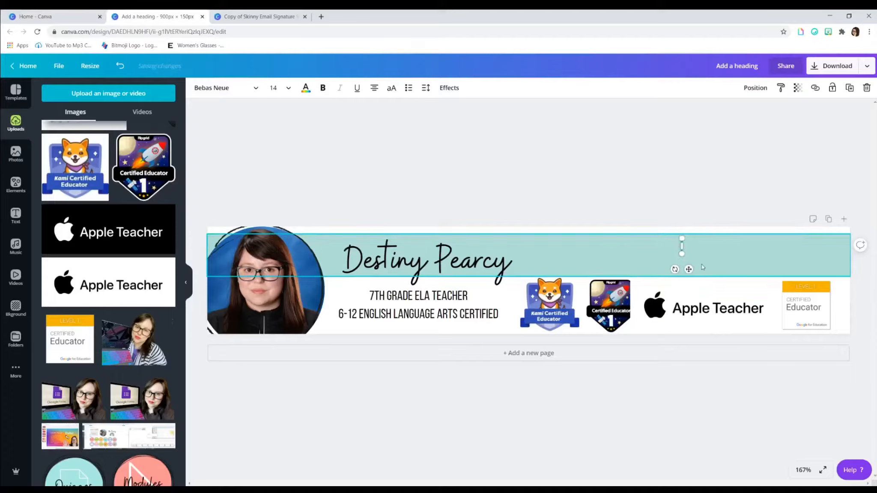
type("NEVADA")
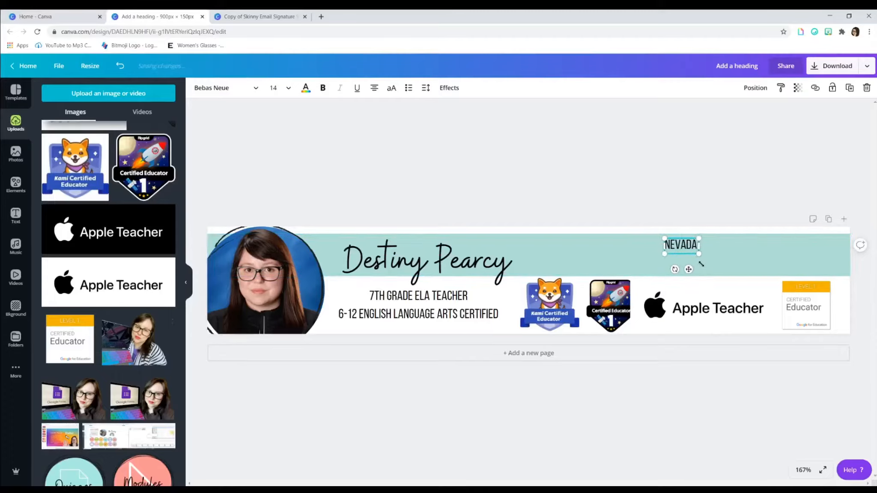
type(" CENTRAL SC")
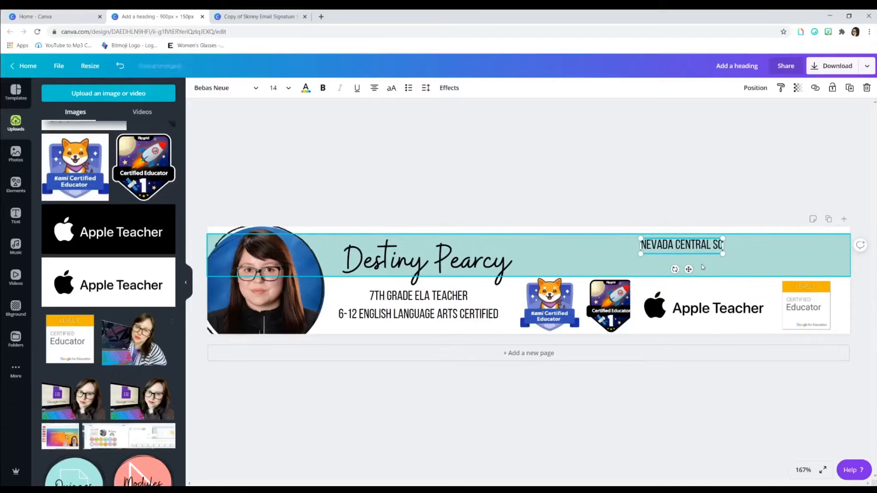
type("HOOL SYSTEM")
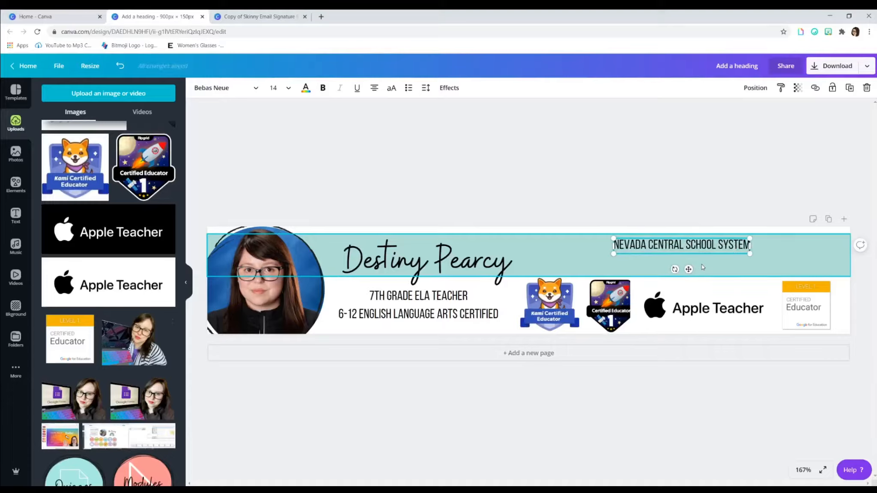
key("Return")
type("N")
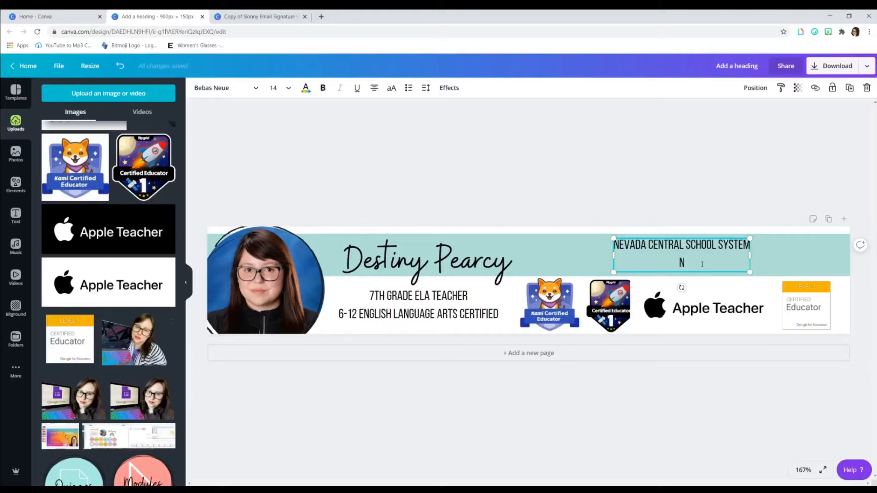
key("BackSpace")
key("Escape")
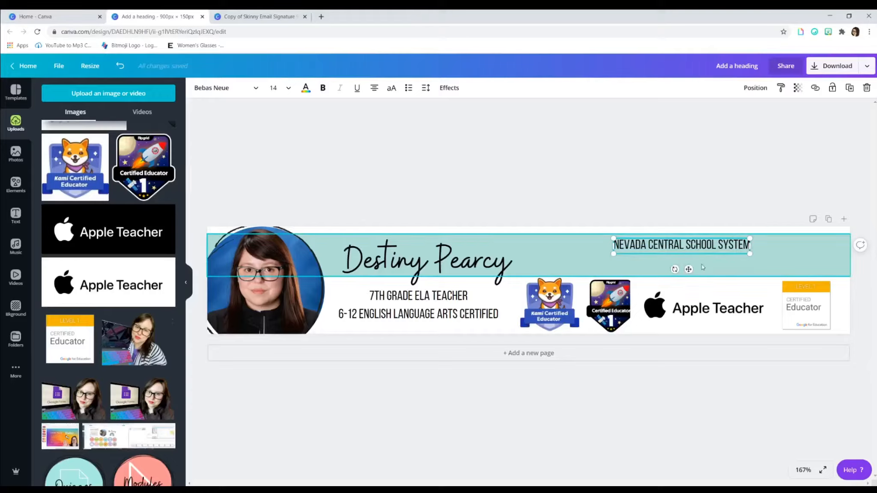
left_click(632, 188)
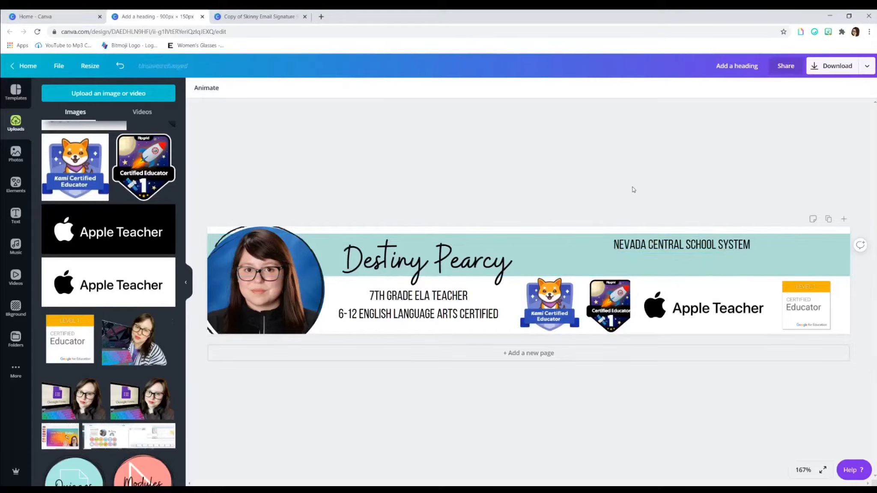
- Set the school system text in the Buffalo font at size 18
left_click(668, 249)
left_click(218, 90)
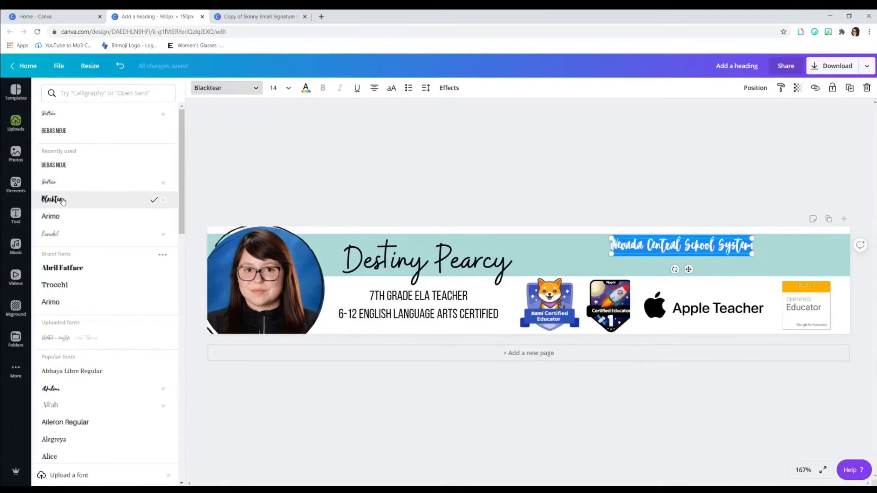
left_click(69, 190)
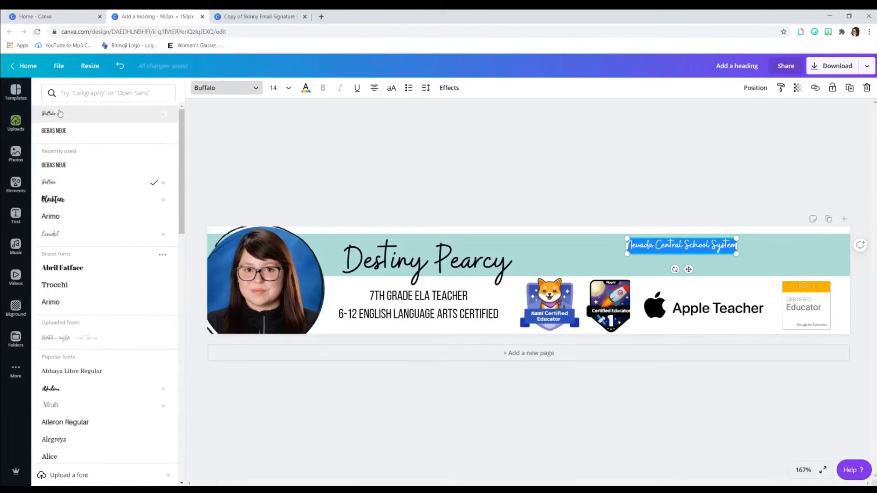
left_click(268, 93)
left_click(295, 209)
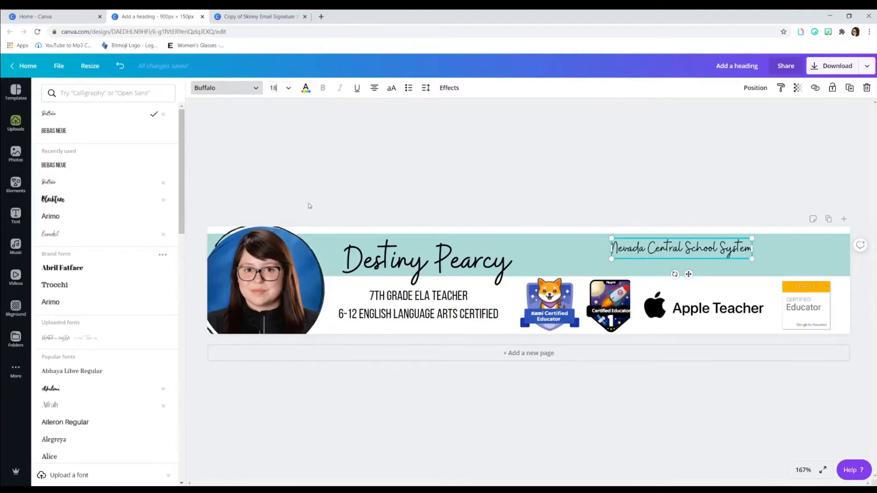
- Enlarge the school system text to size 24 and position it in the teal band over the Apple Teacher and Google badges
left_click_drag(715, 249, 731, 259)
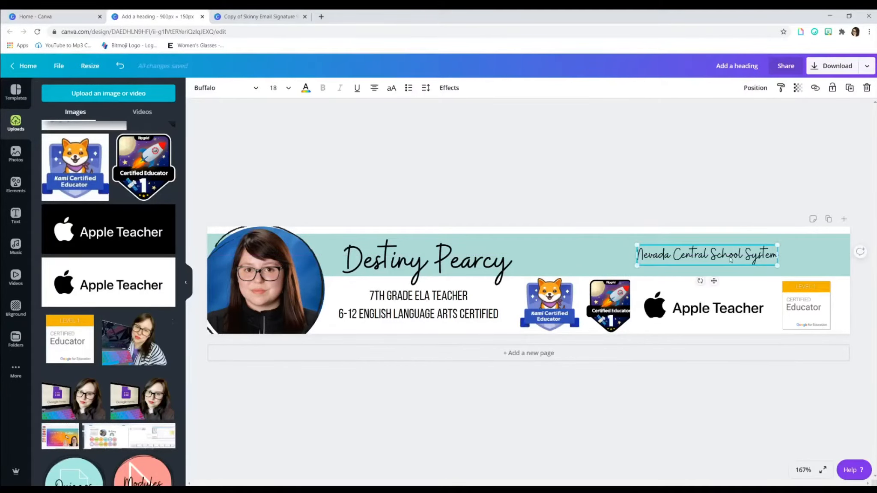
left_click(730, 259)
left_click(274, 88)
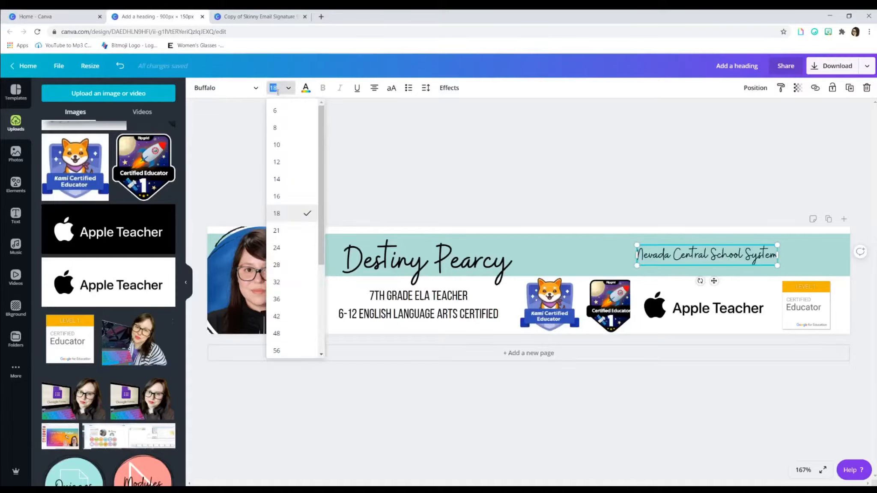
left_click(301, 254)
left_click(519, 186)
left_click_drag(713, 257, 714, 255)
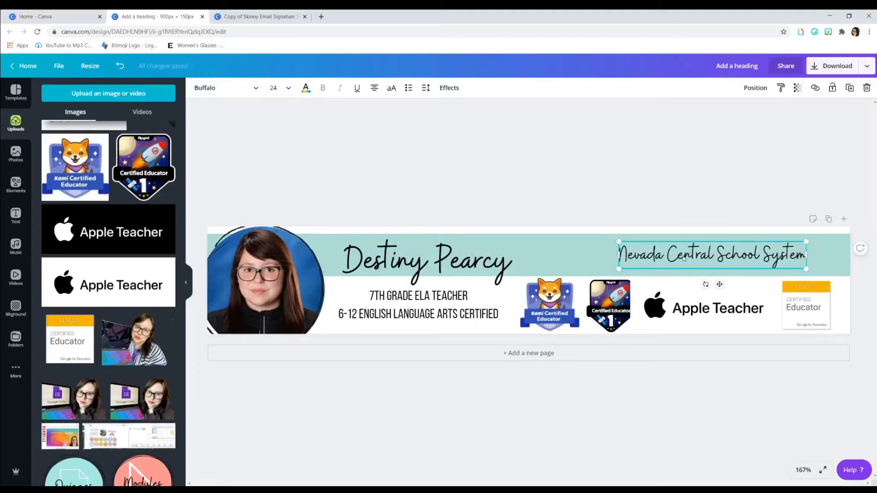
left_click(464, 188)
- Nudge the two-line job title text slightly upward beneath the name heading
left_click(459, 301)
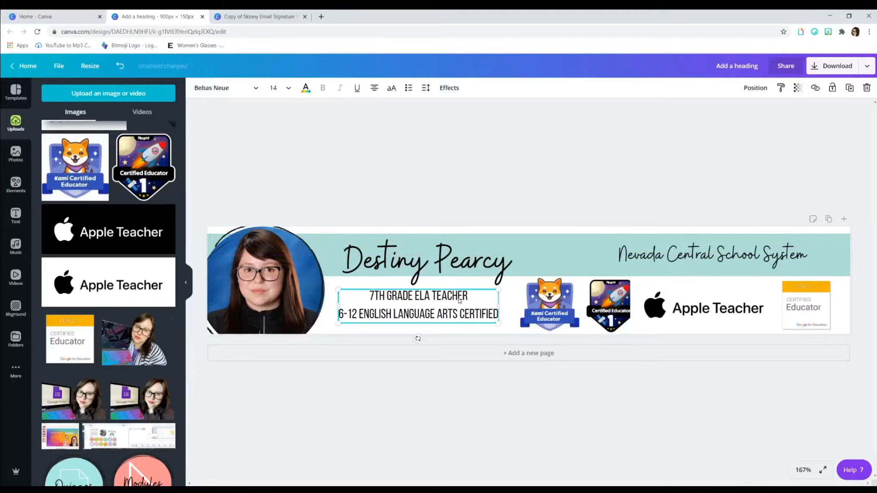
left_click_drag(459, 301, 458, 293)
left_click(802, 255)
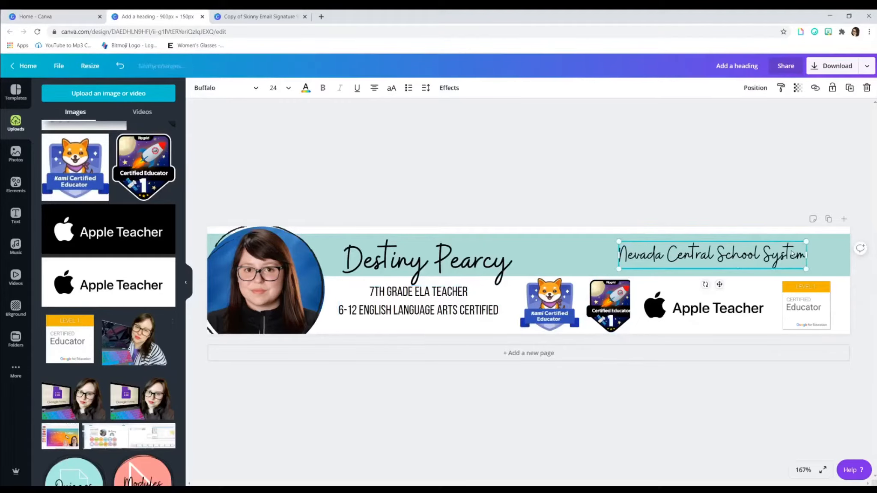
left_click(696, 189)
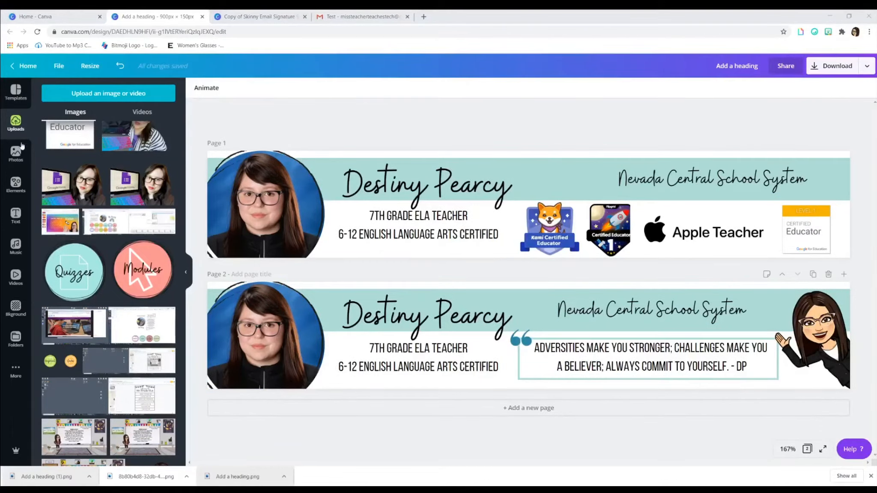
- Search the elements for "line" and add a two-bar line to the page 2 banner
left_click(16, 184)
left_click(94, 99)
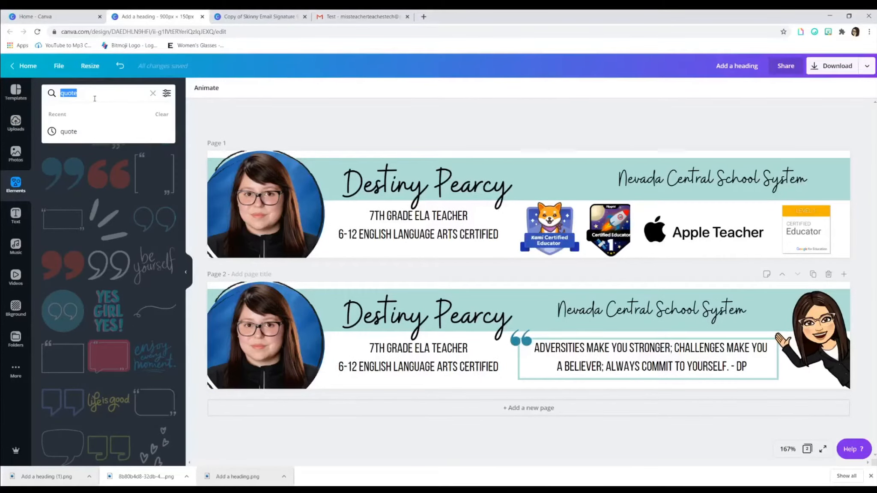
type("line")
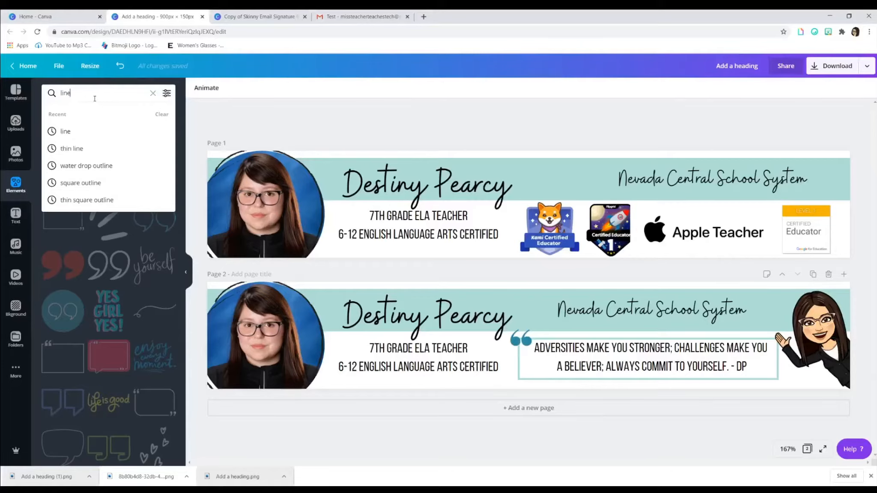
key("Return")
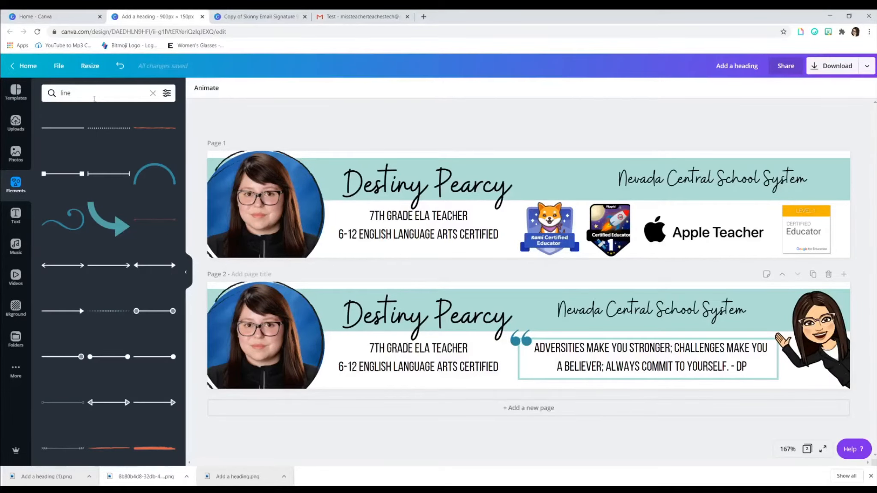
scroll(114, 227, "down", 4)
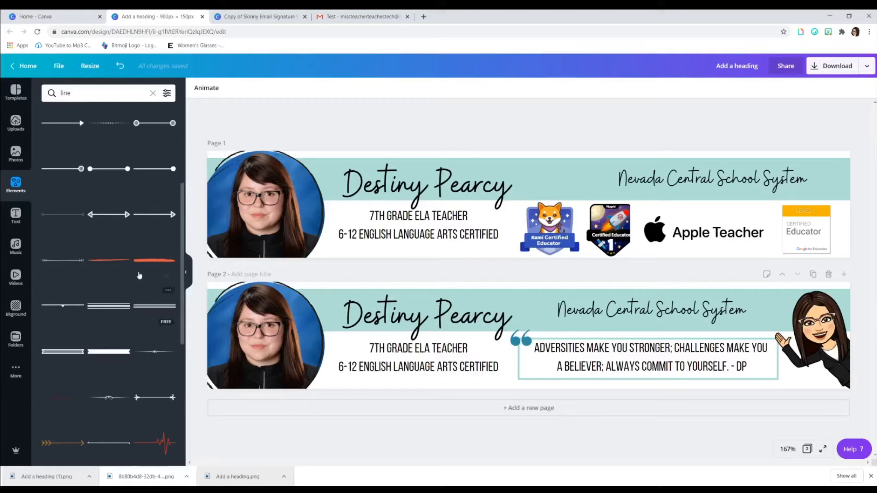
left_click(171, 305)
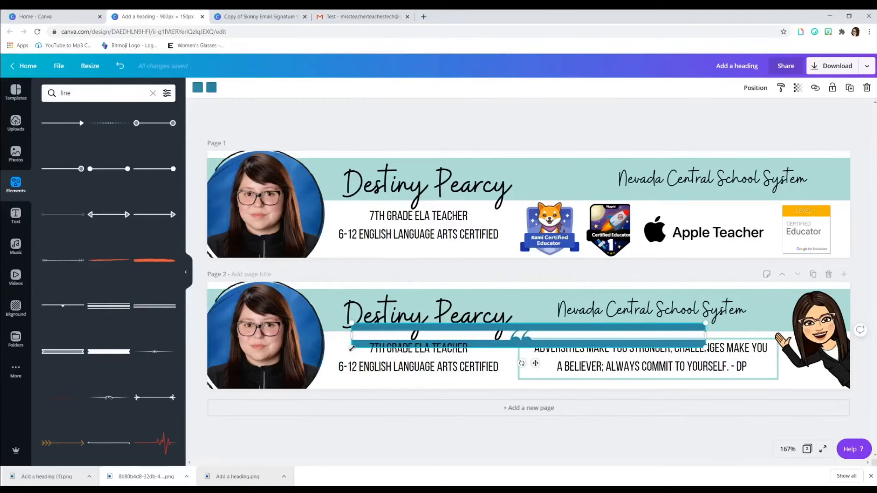
- Shrink the two-bar line to about the width of the school system text and place it directly underneath on page 2
left_click_drag(343, 349, 526, 326)
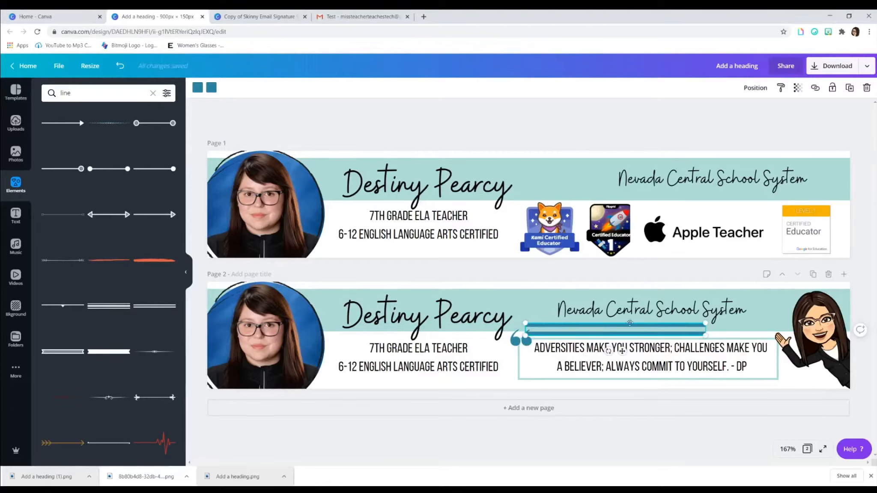
left_click_drag(629, 323, 624, 318)
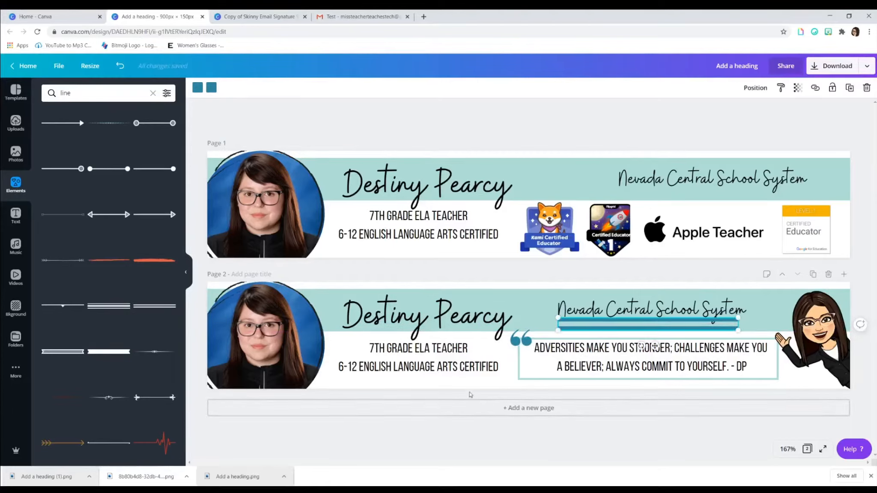
left_click(487, 382)
- Bring the school system text on page 2 forward so it sits above the two-bar line
left_click(659, 309)
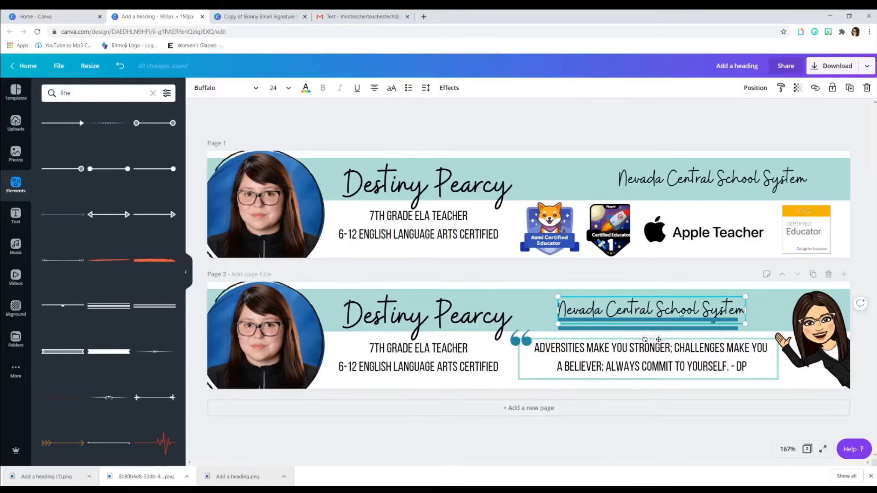
left_click(755, 87)
left_click(632, 119)
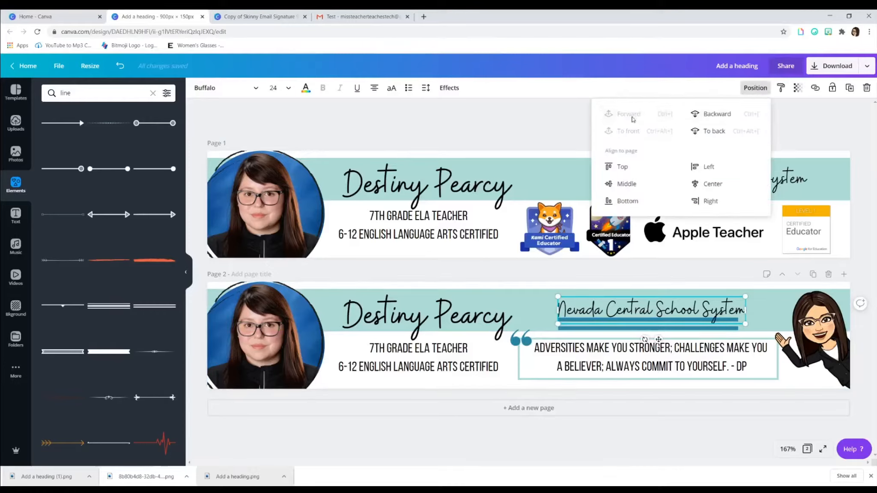
left_click(534, 131)
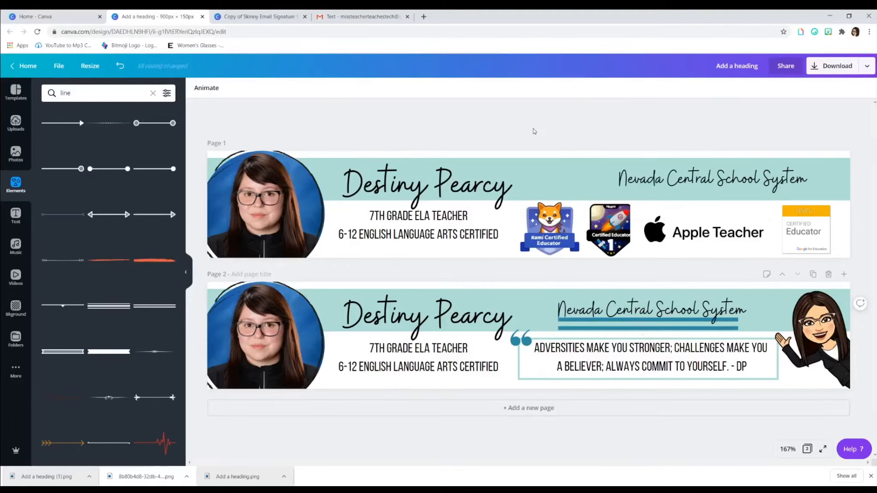
- Nudge the page 2 school system text and the two-bar line beneath it slightly upward
left_click(659, 308)
key("Up")
left_click(608, 329)
key("Up")
key("Up")
key("Up")
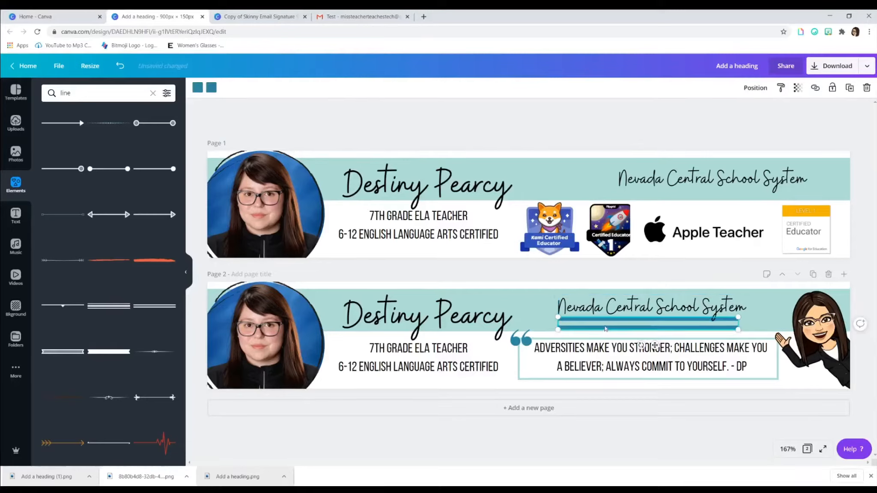
left_click(575, 143)
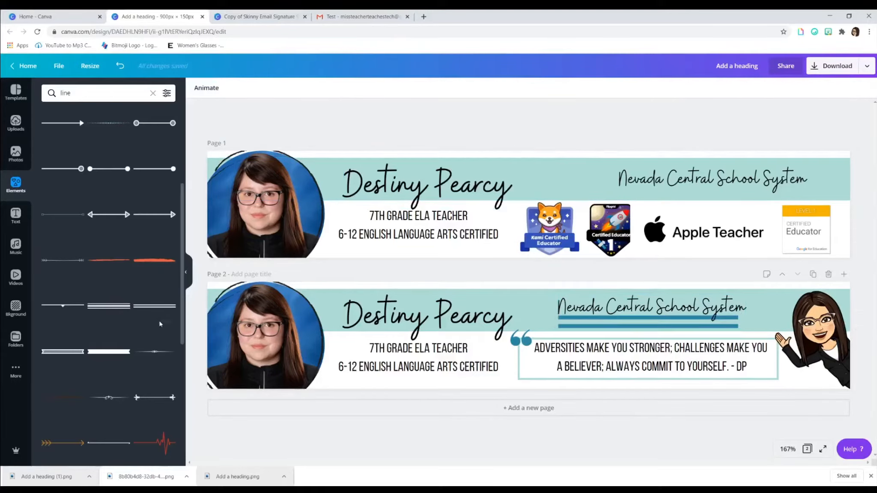
- Try a geometric double-square line frame enlarged around the portrait on page 2, and delete it
scroll(98, 368, "down", 6)
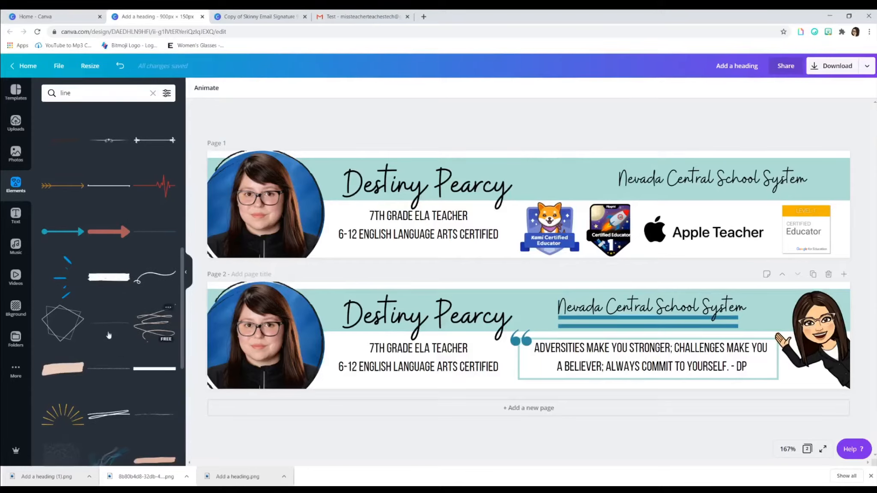
left_click(60, 328)
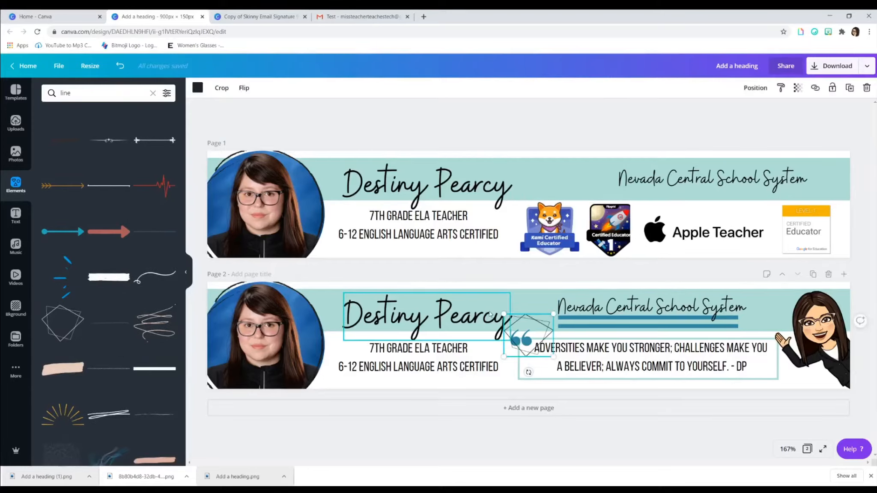
left_click_drag(514, 317, 222, 292)
left_click_drag(257, 331, 352, 426)
left_click_drag(325, 317, 301, 303)
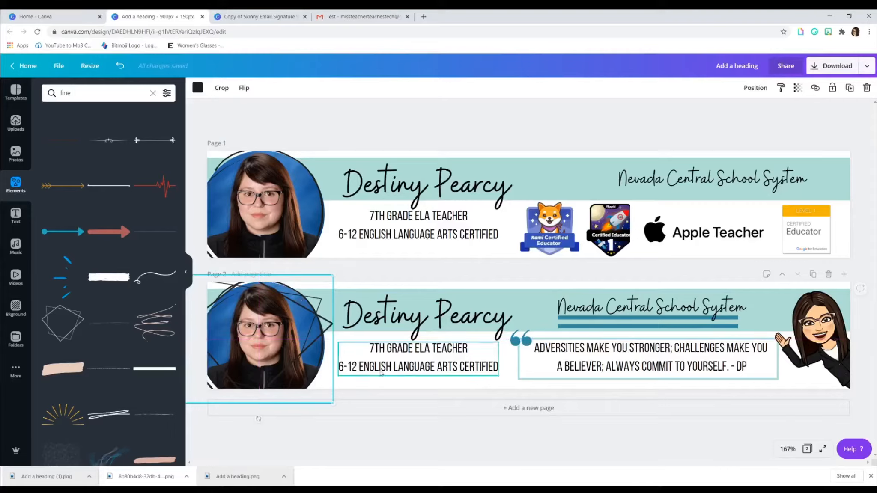
left_click(369, 280)
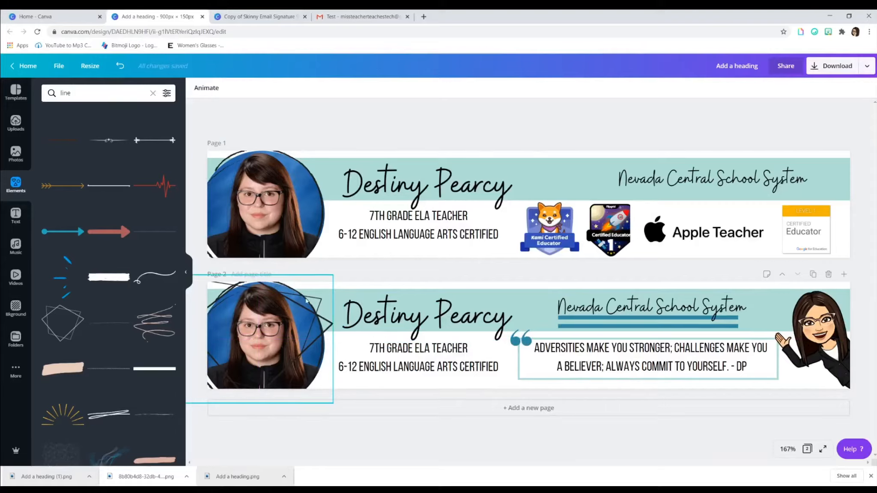
left_click(306, 302)
key("Delete")
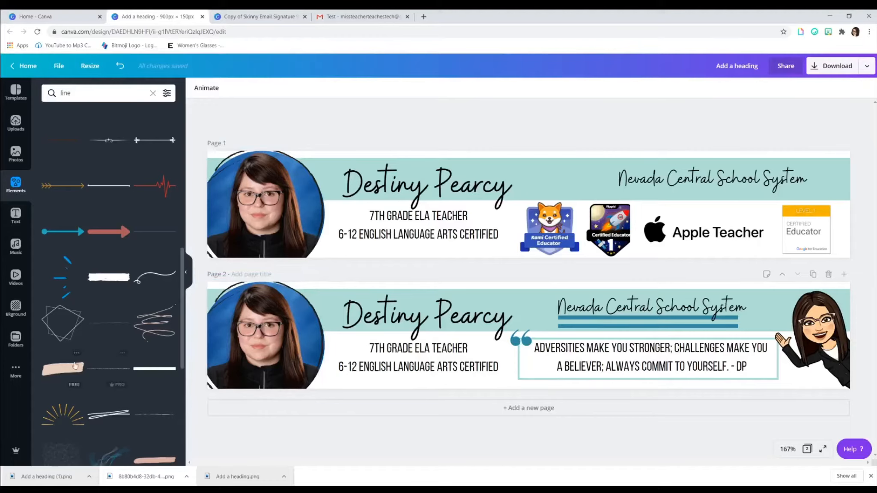
- Try the free scribble line element in blue on the page 2 banner, and delete it
mouse_move(75, 365)
left_mouse_down()
mouse_move(167, 339)
mouse_move(535, 354)
mouse_move(591, 391)
left_mouse_up()
left_click(198, 88)
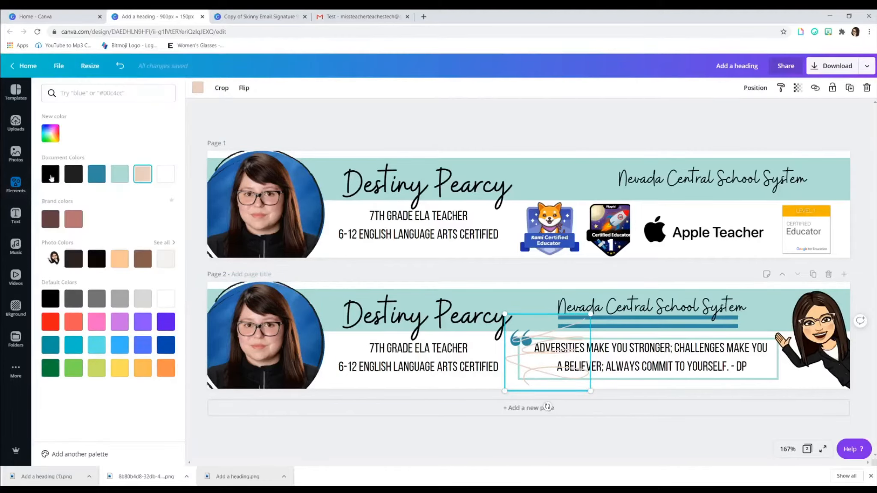
left_click(102, 179)
mouse_move(547, 370)
left_mouse_down()
mouse_move(319, 368)
mouse_move(319, 417)
mouse_move(333, 427)
mouse_move(450, 345)
mouse_move(608, 330)
mouse_move(753, 364)
mouse_move(769, 381)
mouse_move(425, 419)
left_mouse_up()
key("Delete")
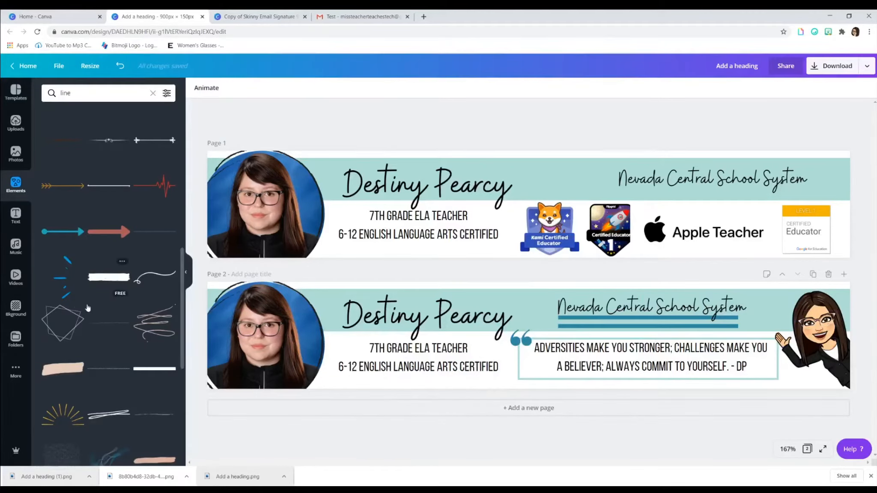
- Add the peach brush stroke from the line elements to page 2 and recolor it with the document's blue
left_click(69, 374)
left_click(198, 88)
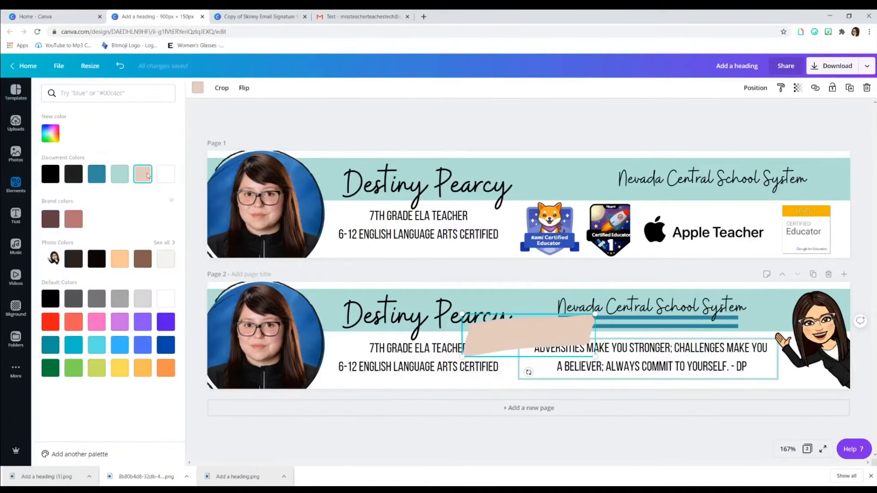
left_click(97, 174)
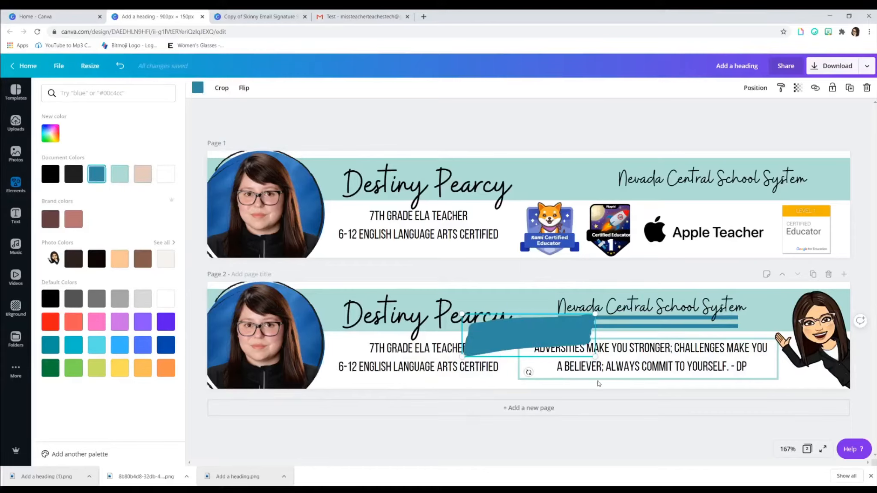
- Tilt the blue brush stroke about 9°, enlarge it to about 244 × 79 px, and place it over the page 2 job title lines
mouse_move(513, 322)
left_mouse_down()
mouse_move(565, 329)
mouse_move(388, 343)
left_mouse_up()
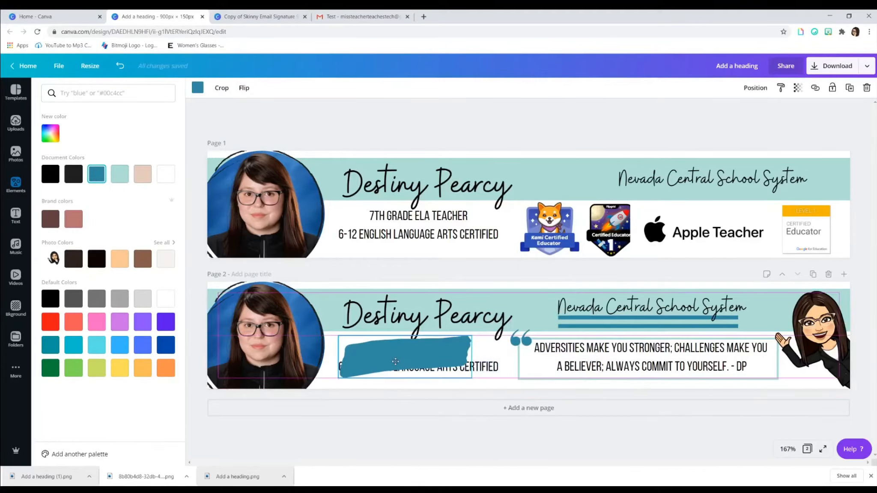
left_click_drag(398, 397, 392, 395)
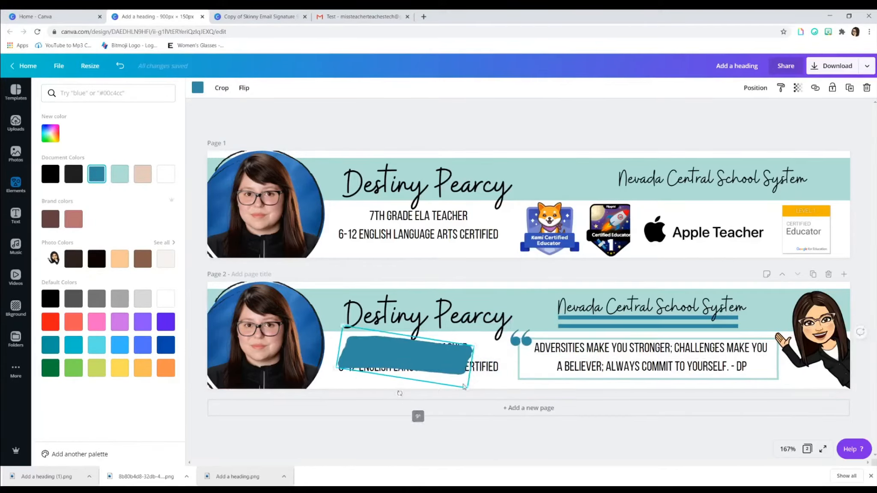
left_click_drag(472, 389, 498, 402)
left_click_drag(468, 371, 471, 366)
left_click_drag(498, 397, 511, 405)
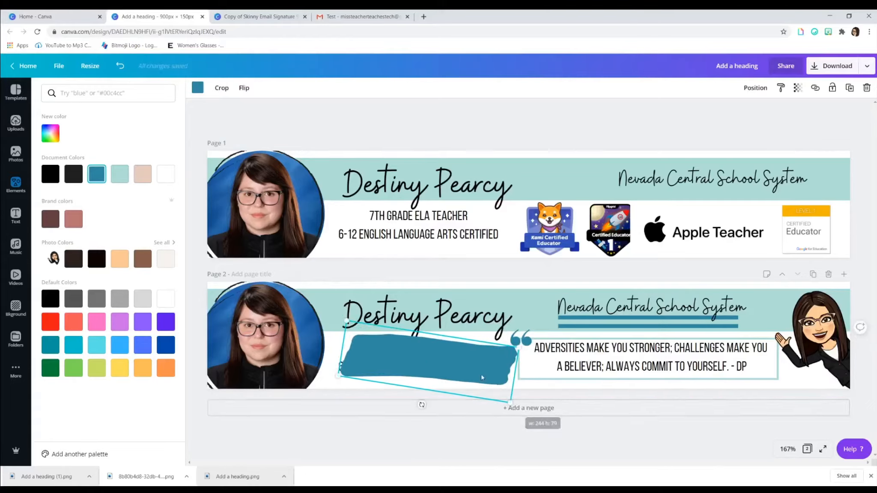
left_click_drag(479, 376, 469, 372)
- Send the blue brush stroke to the back and color both page 2 job title lines white
left_click(755, 87)
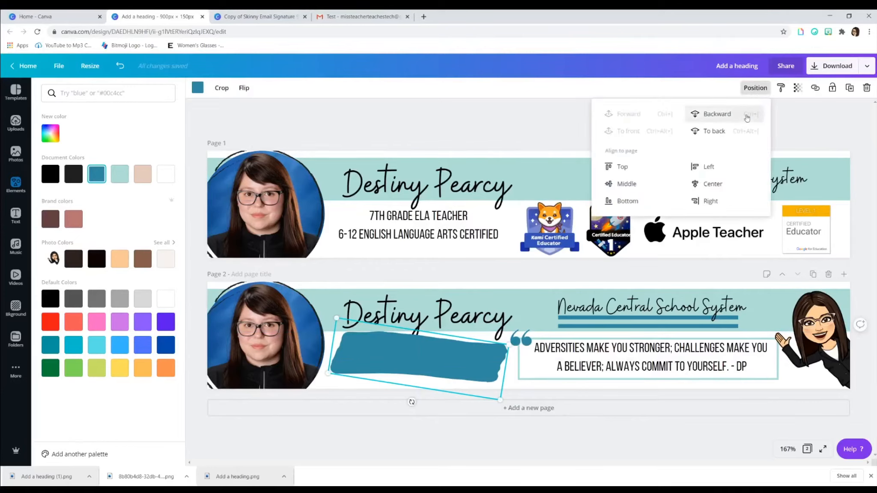
left_click(732, 132)
triple_click(418, 367)
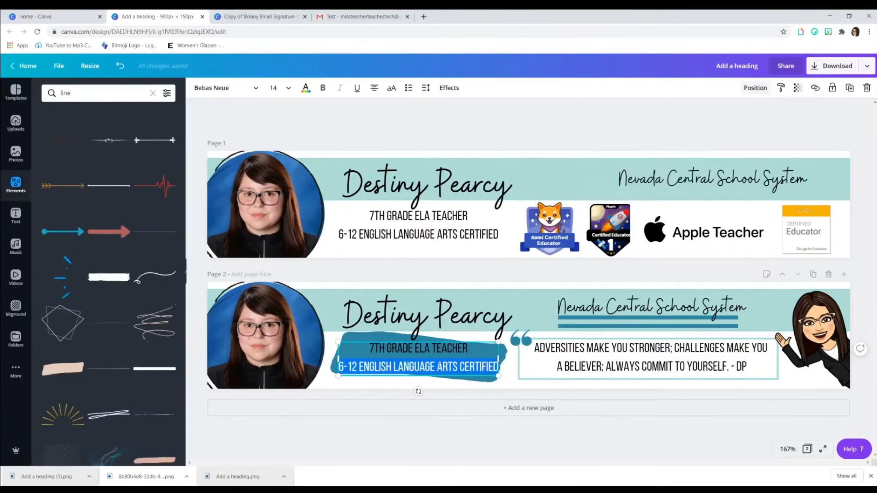
left_click_drag(369, 348, 497, 367)
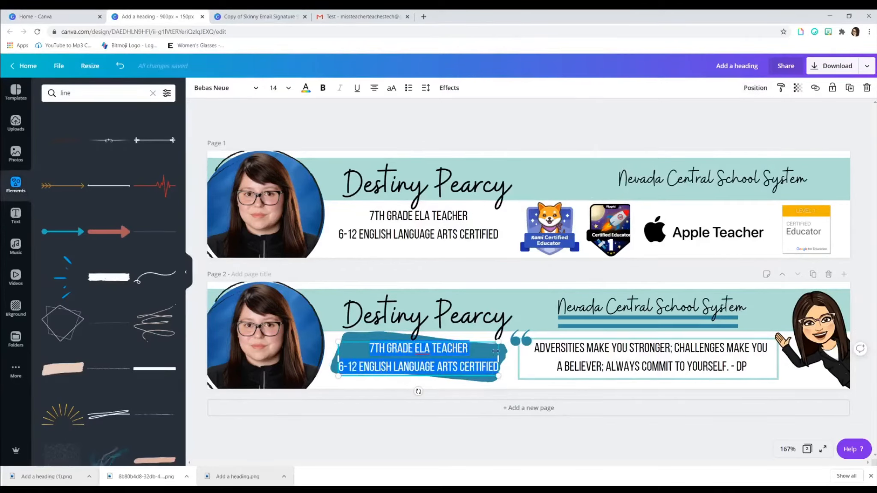
left_click(304, 91)
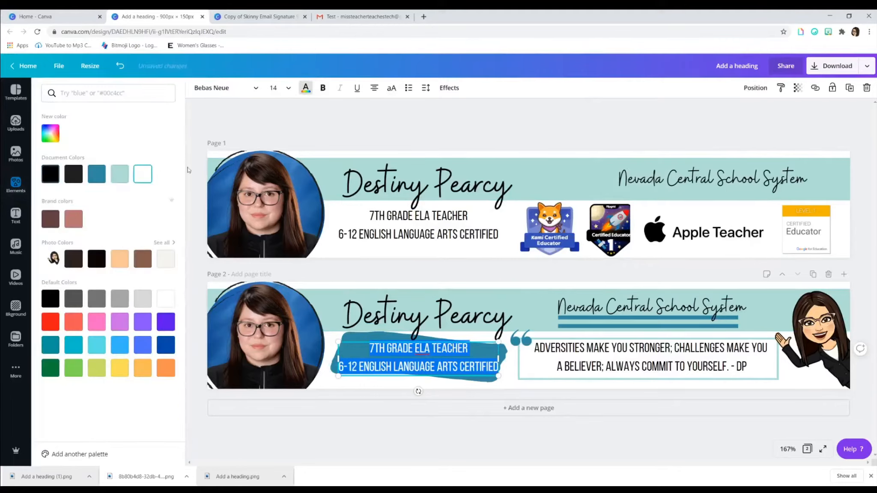
left_click(464, 130)
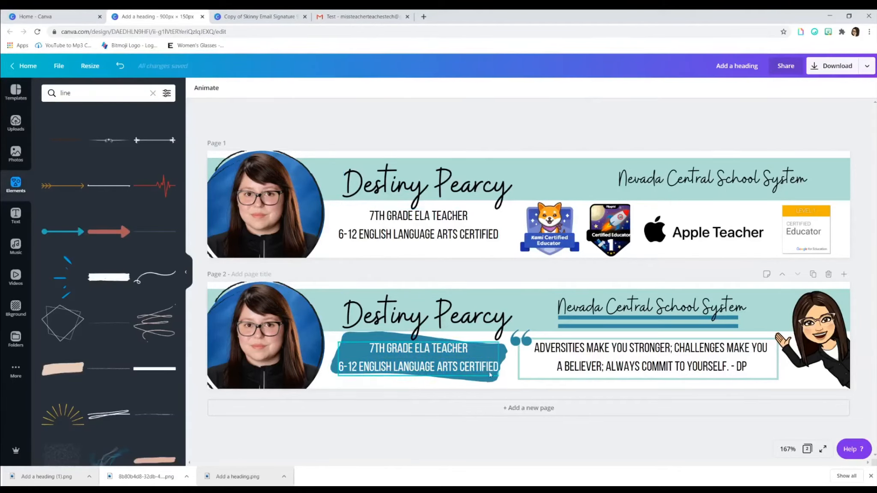
- Rotate the blue brush stroke behind the page 2 job title back to 0°
left_click(503, 372)
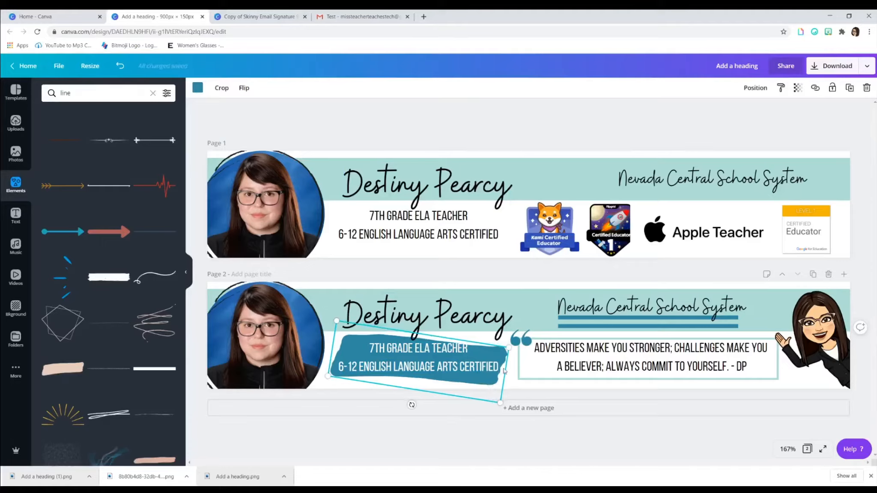
left_click_drag(411, 405, 415, 404)
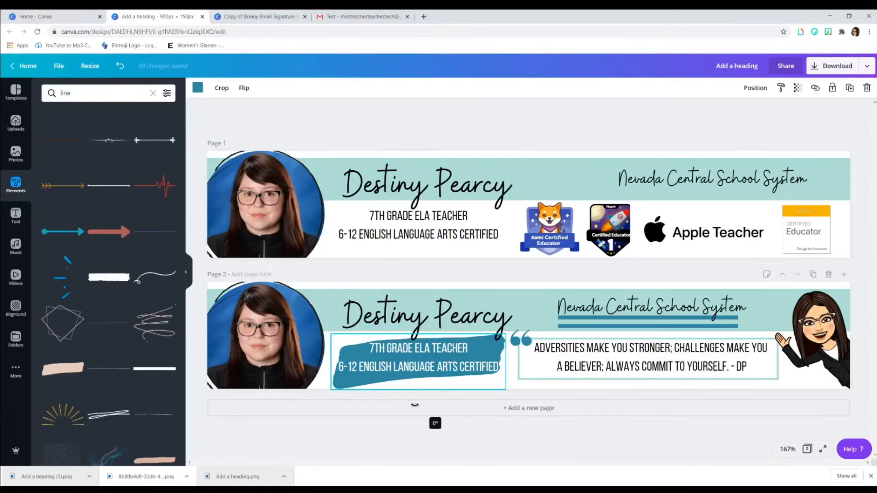
left_click(484, 147)
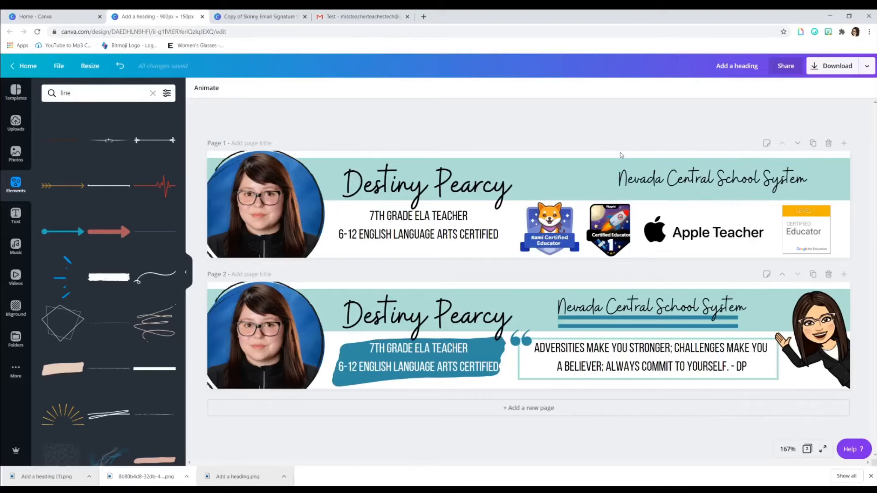
- Nudge the school system text on page 1 slightly to the left within the teal band
left_click_drag(731, 184, 724, 182)
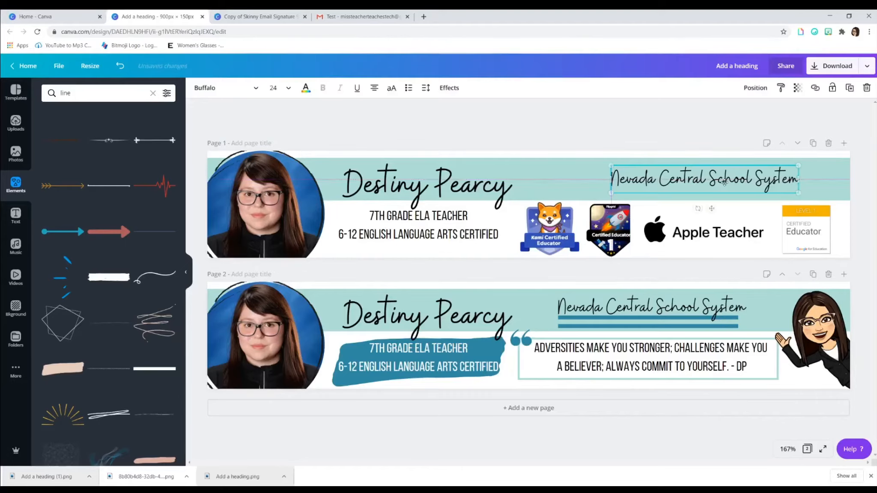
left_click(562, 127)
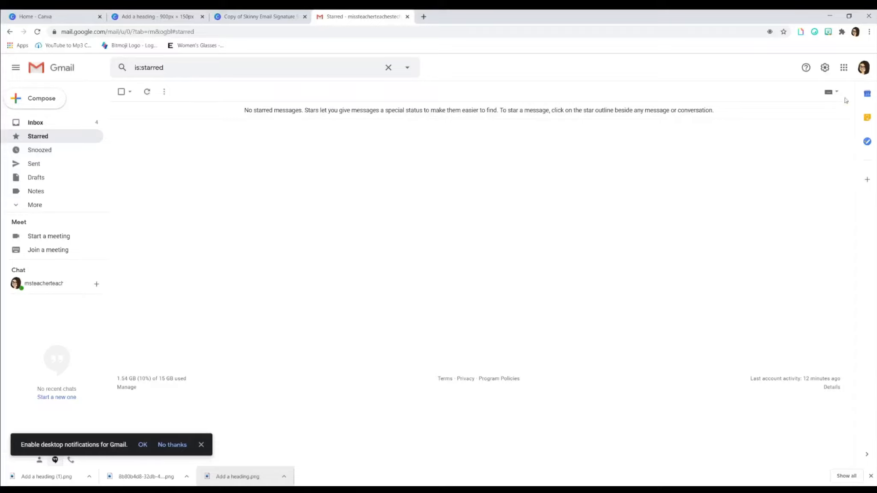
- Switch to Gmail, open the full general settings, and create a new signature named "Canva Signature"
left_click(824, 67)
left_click(769, 112)
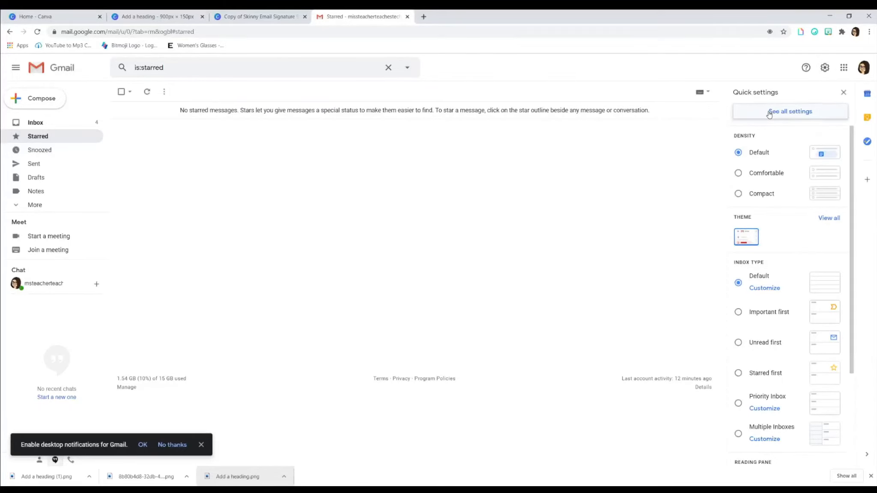
scroll(505, 282, "down", 1)
scroll(506, 282, "down", 10)
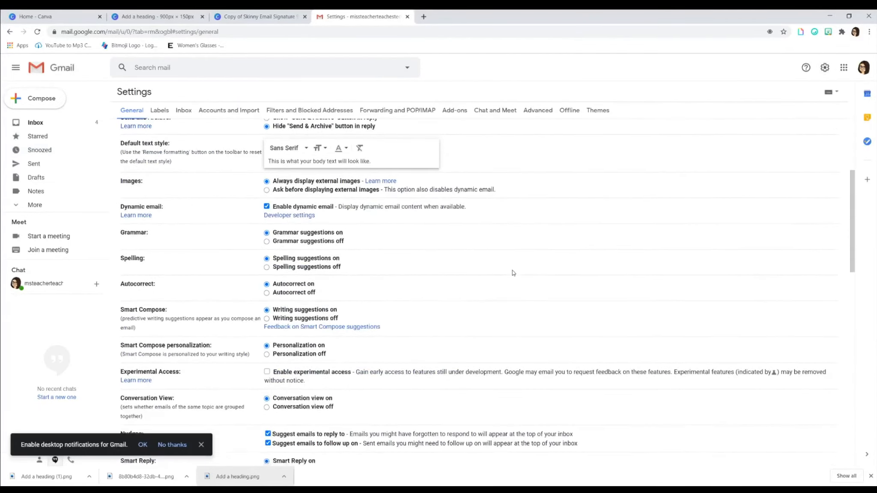
left_click(289, 348)
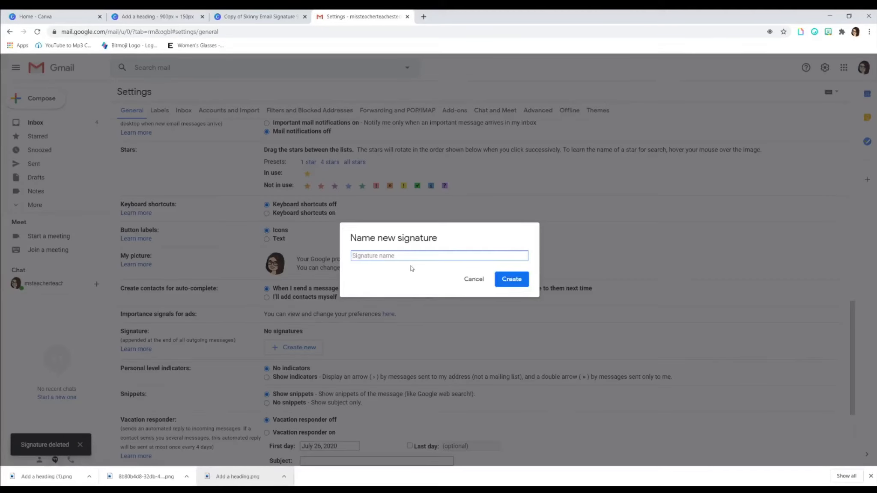
type("Canva Signature")
left_click(511, 282)
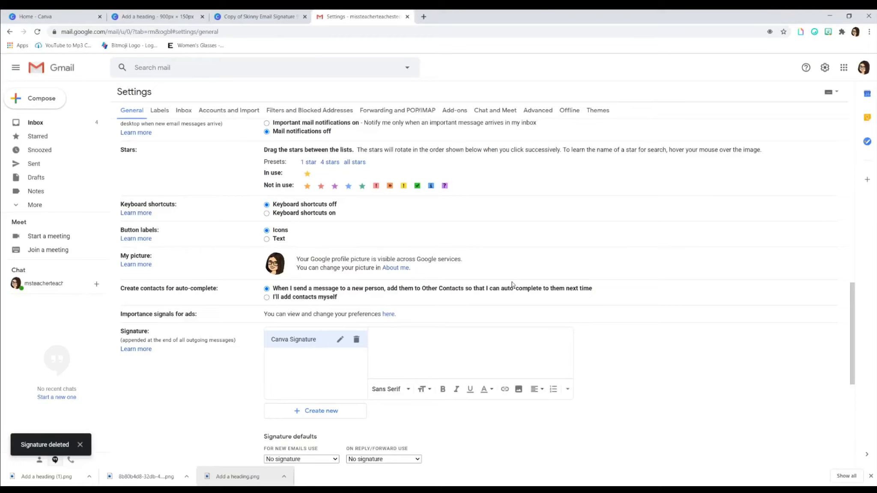
- Upload the banner image "Add a heading (1).png" from the computer into the Canva Signature
left_click(519, 389)
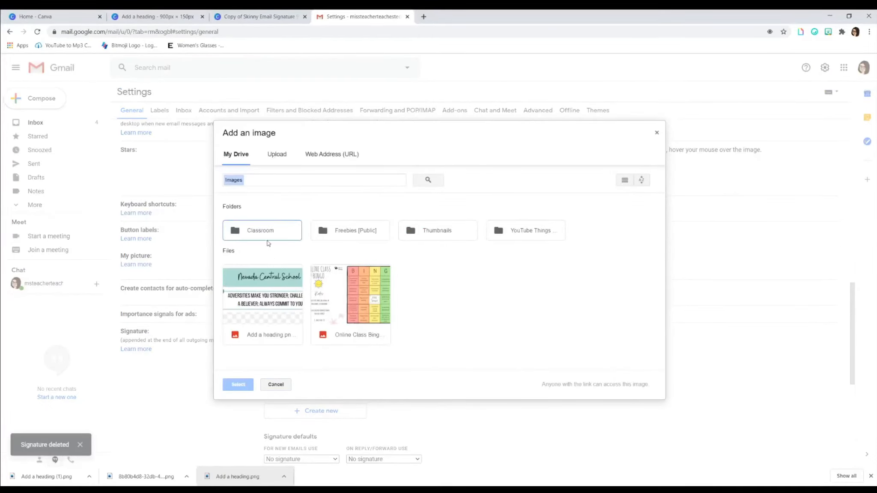
left_click(276, 154)
left_click_drag(33, 471, 341, 312)
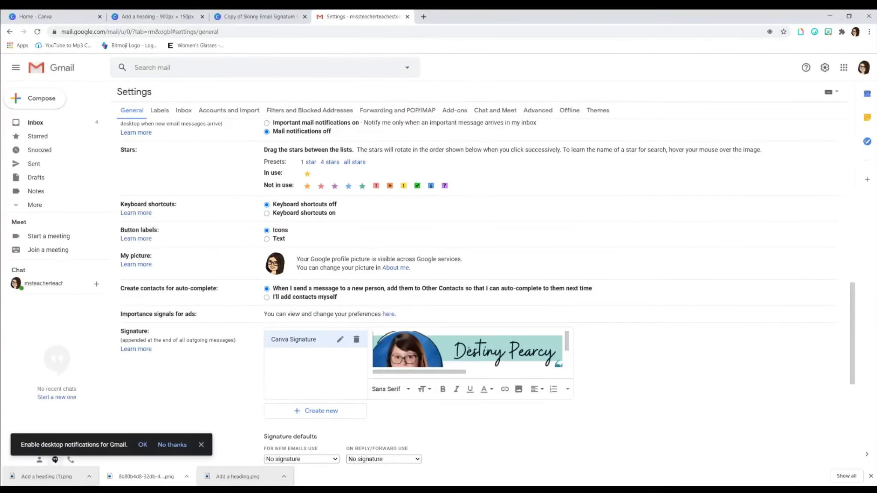
left_click(471, 353)
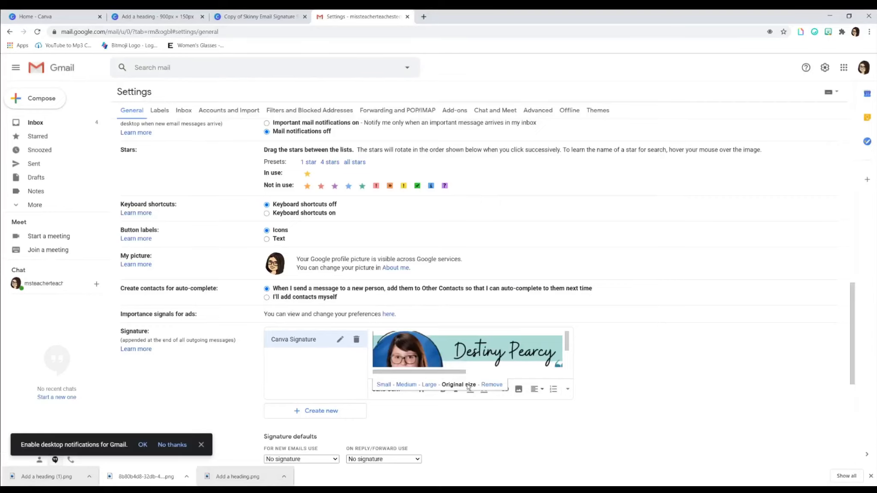
left_click(466, 422)
- Set Canva Signature as the default for new emails and for replies and forwards, and save the settings
scroll(457, 406, "down", 2)
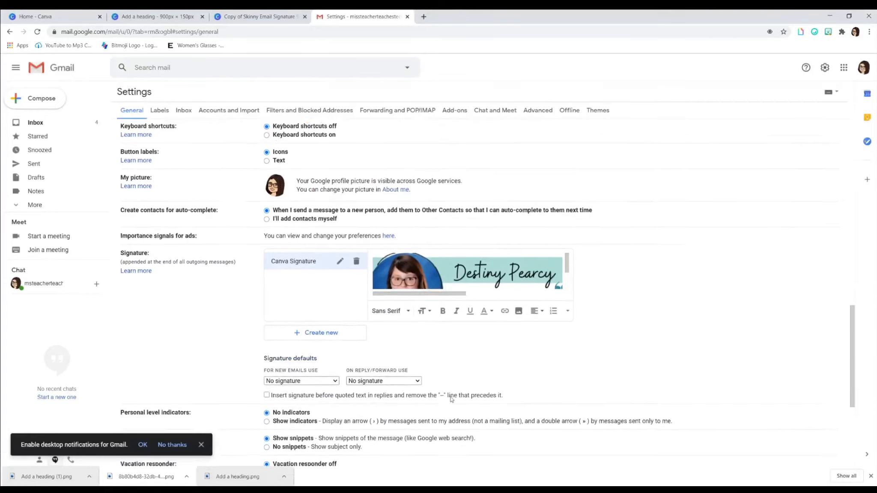
left_click(328, 376)
left_click(313, 391)
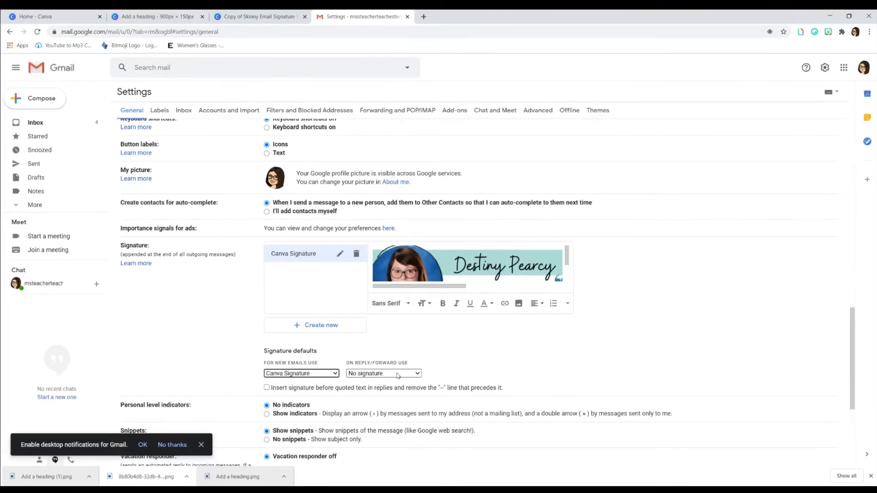
left_click(397, 376)
left_click(397, 390)
scroll(428, 398, "down", 5)
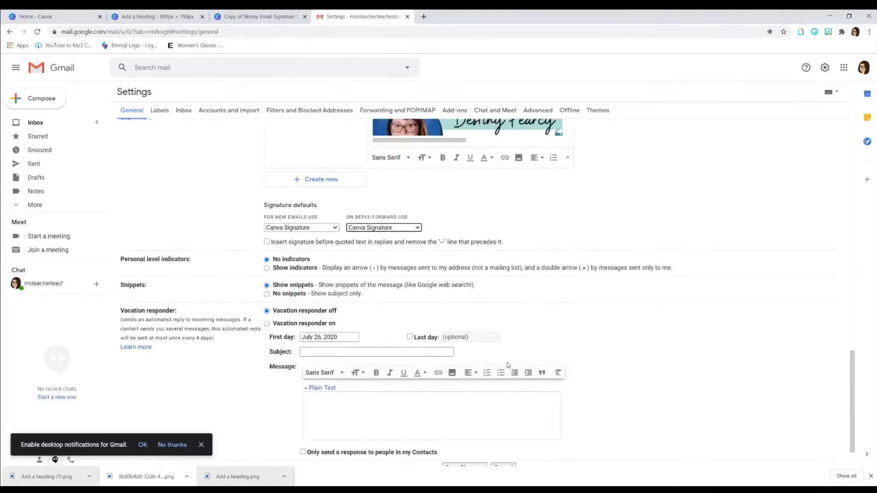
left_click(466, 420)
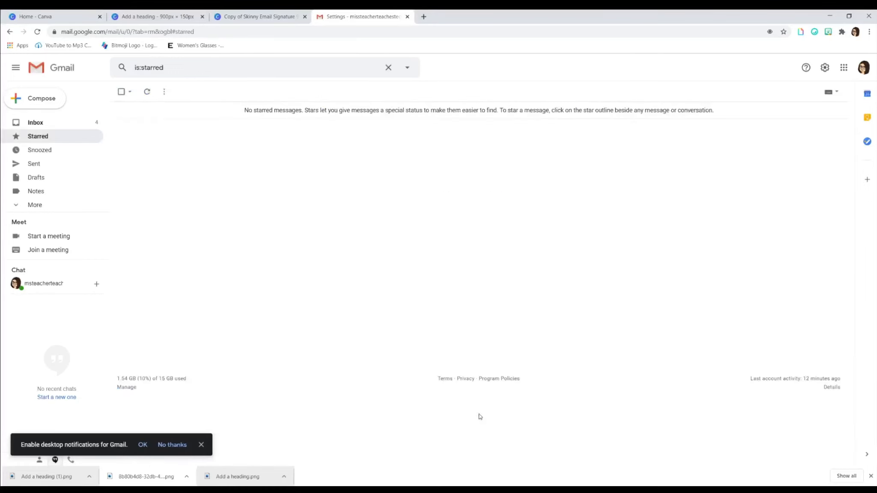
- Send an email to the account's own address with subject "Test" and body "This is a test to see what my signature looks like! :)"
left_click(64, 90)
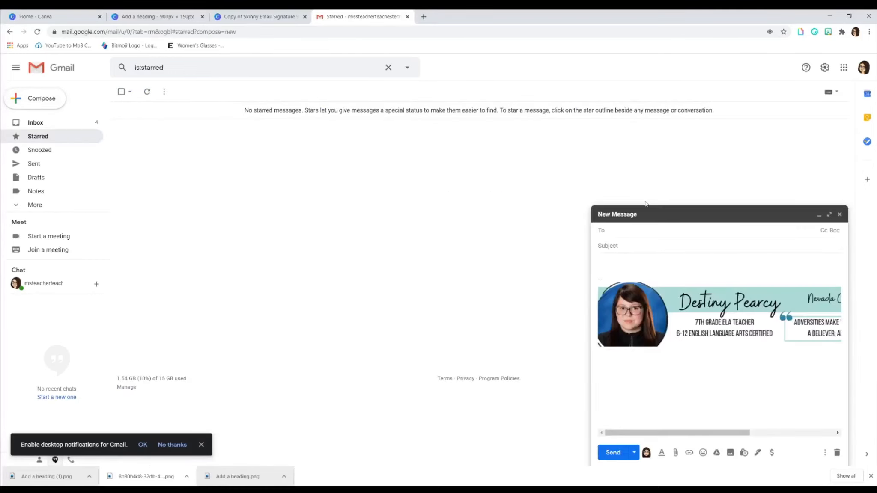
type("m")
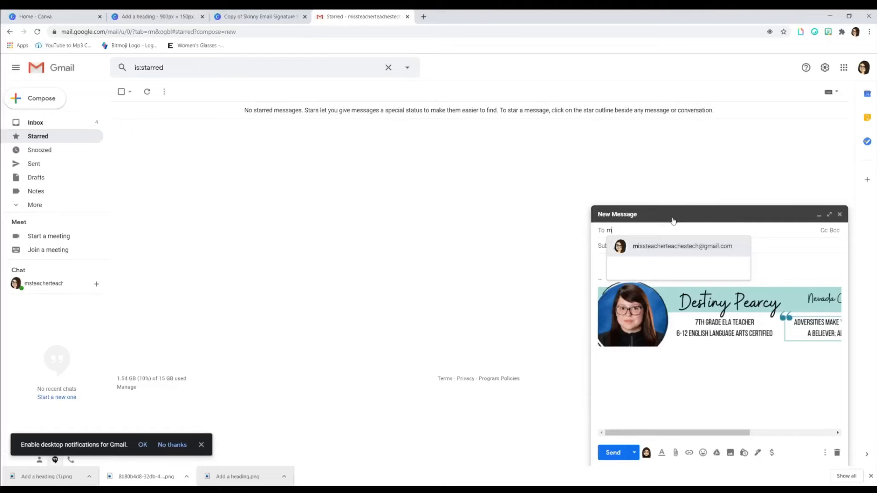
left_click(683, 246)
left_click(642, 250)
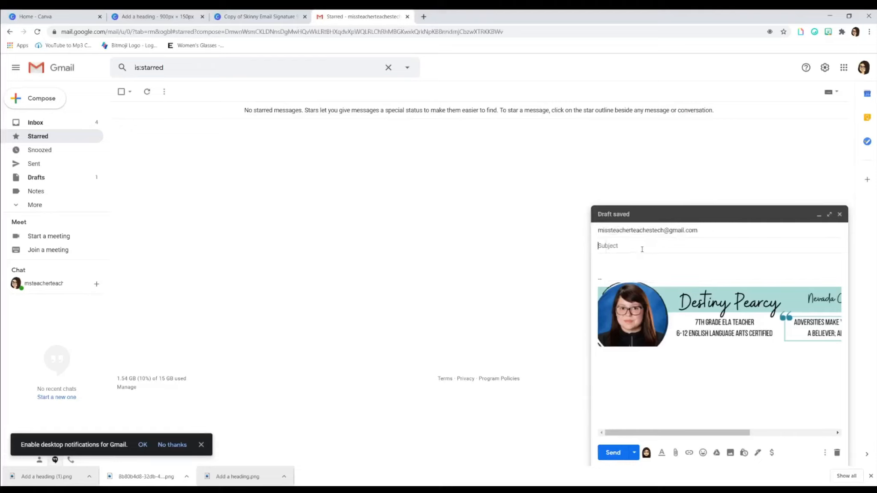
type("Test")
key("Tab")
type("This is a test to see hwat")
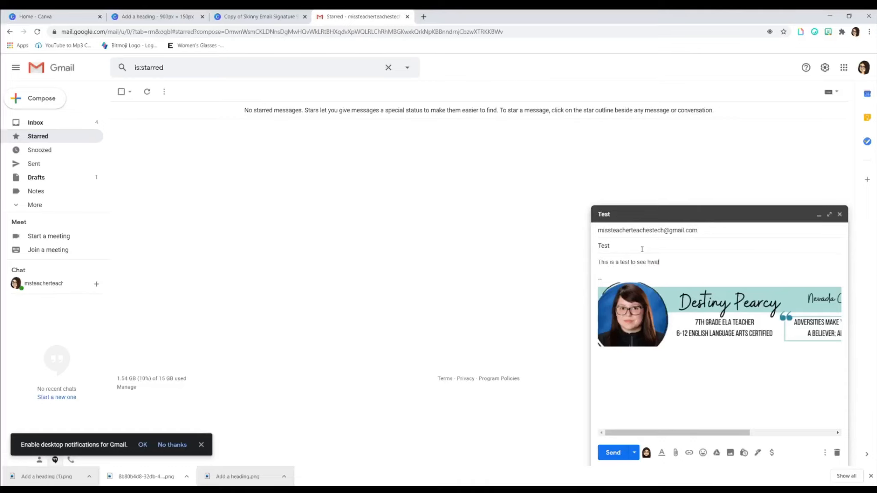
type("hat my signature looks like! :)")
left_click(613, 456)
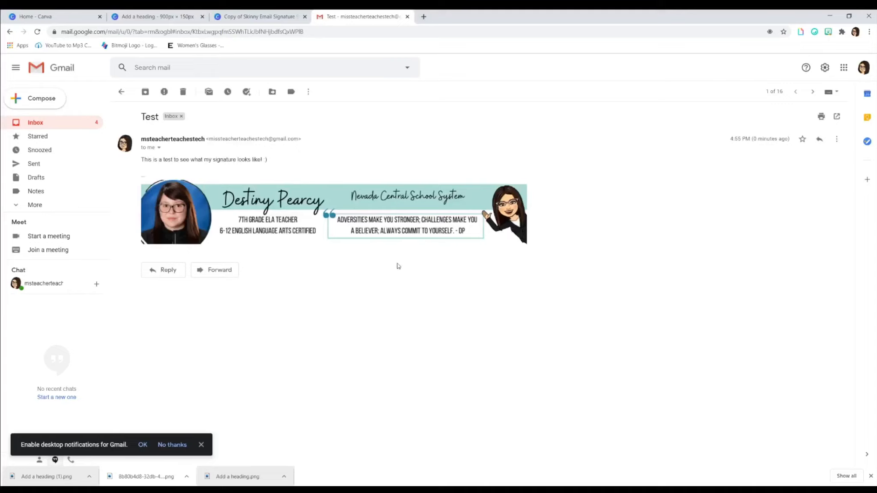
- Switch to the Canva design "Copy of Skinny Email Signature 900x150"
left_click(244, 17)
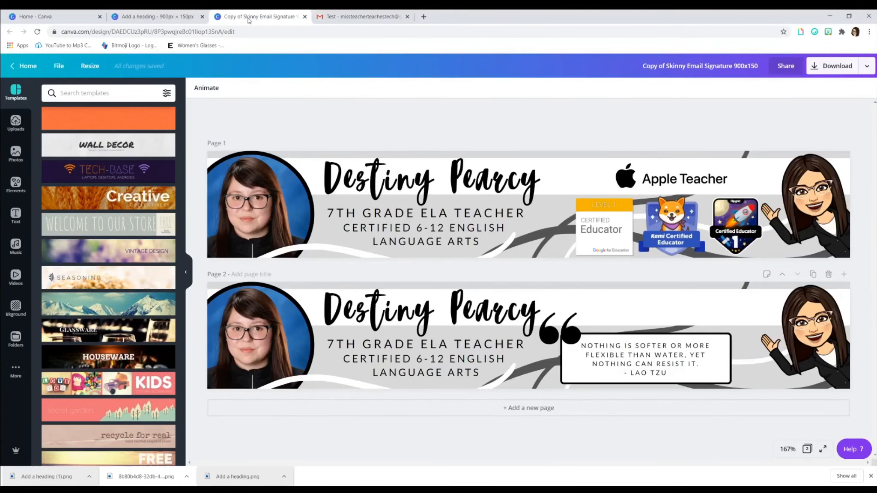